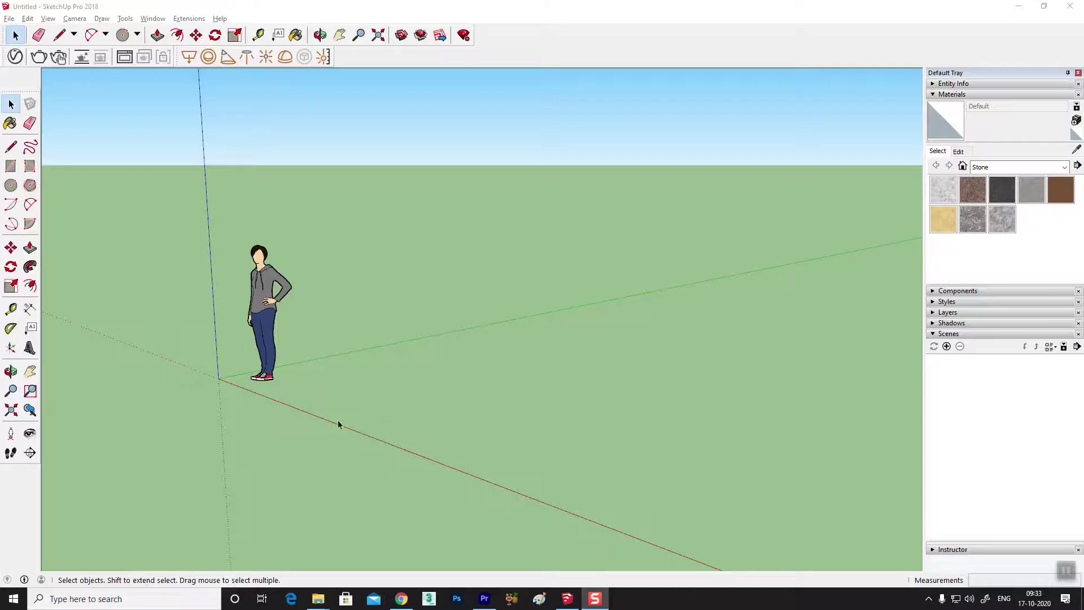
- Orbit the view slightly around the empty model with the scale figure
middle_click_drag(339, 424, 394, 391)
scroll(394, 403, "up", 2)
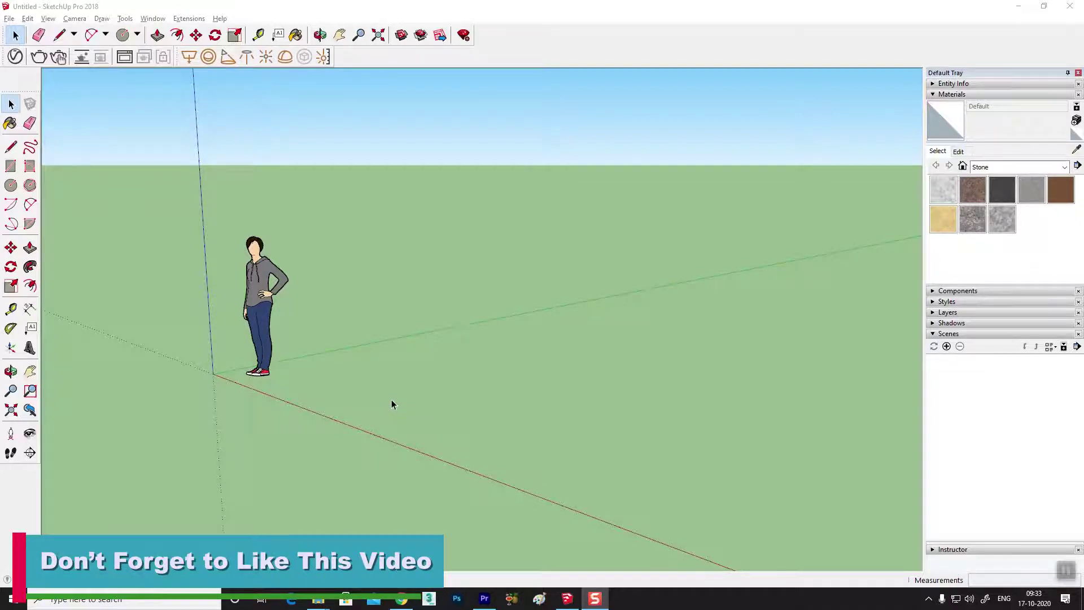
scroll(331, 503, "down", 3)
mouse_move(598, 443)
middle_mouse_down()
mouse_move(535, 430)
mouse_move(401, 439)
middle_mouse_up()
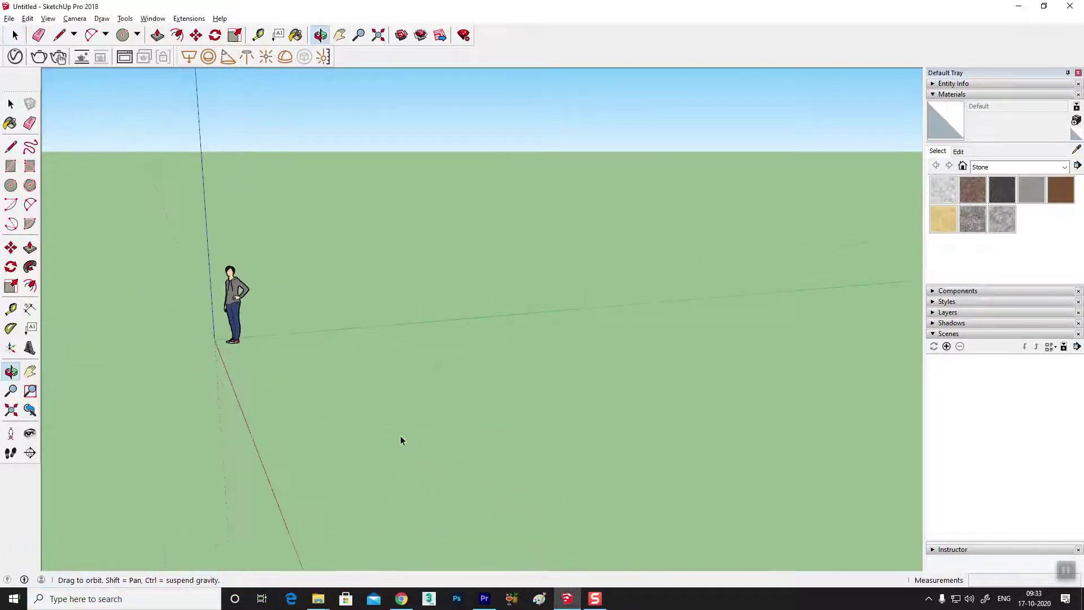
scroll(269, 358, "up", 2)
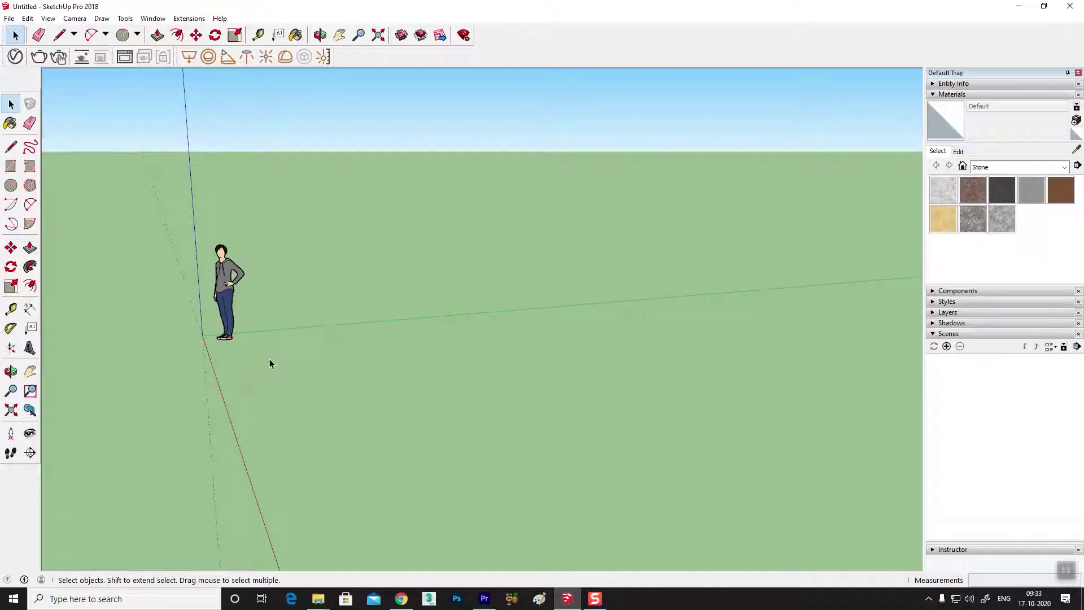
middle_click_drag(207, 420, 408, 415)
scroll(561, 404, "up", 2)
mouse_move(561, 404)
middle_mouse_down()
mouse_move(569, 411)
mouse_move(348, 412)
mouse_move(348, 372)
middle_mouse_up()
- Draw a small rectangle beside the figure and pull it up into a tall box
key("r")
left_click(179, 358)
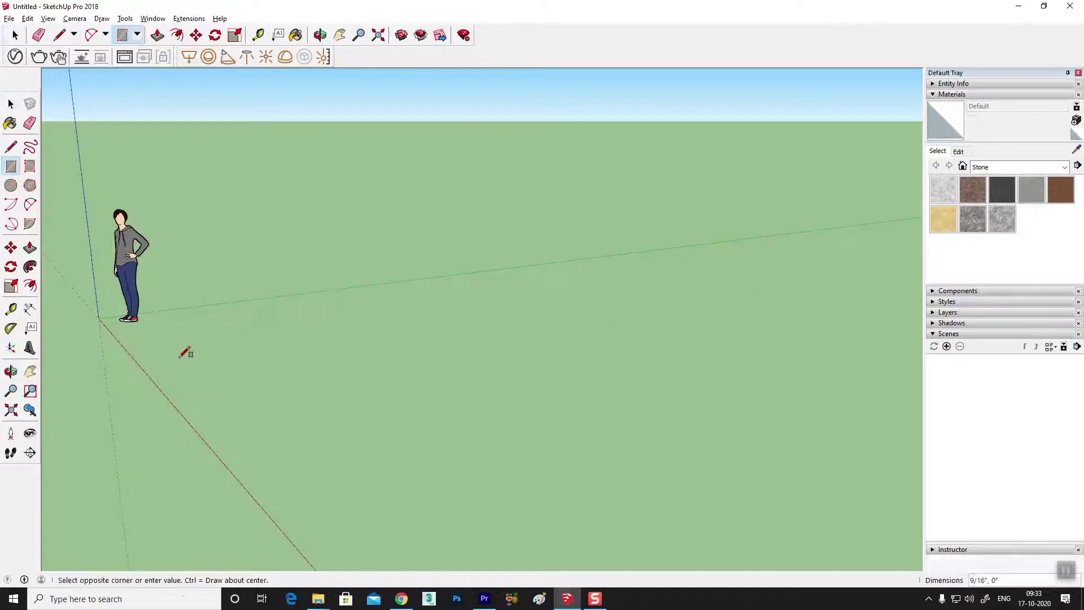
left_click(234, 366)
key("p")
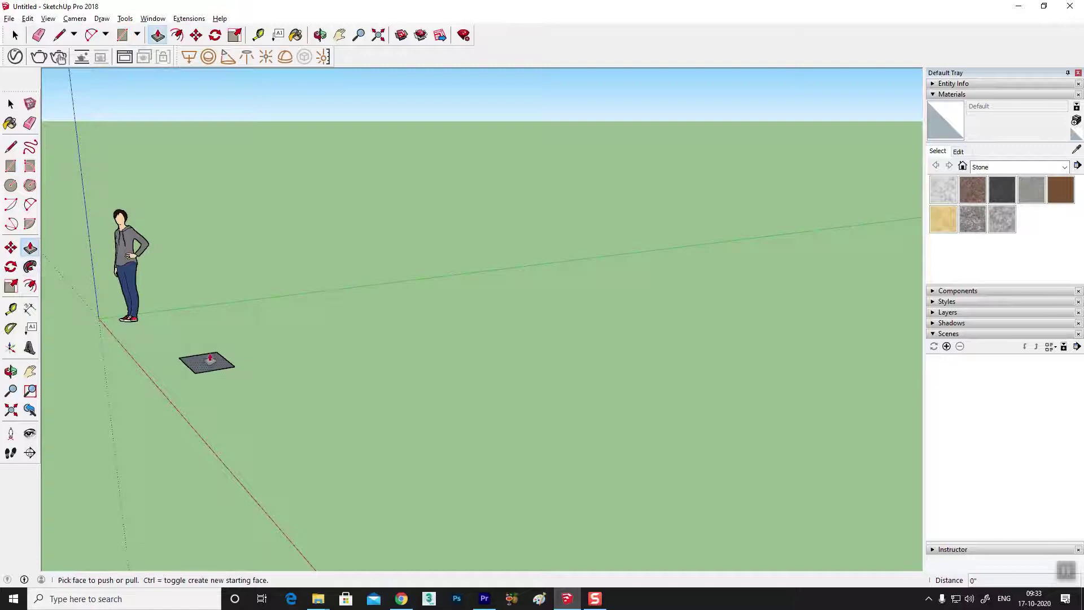
left_click(209, 360)
left_click(225, 189)
mouse_move(218, 218)
middle_mouse_down()
mouse_move(321, 391)
mouse_move(298, 438)
middle_mouse_up()
- Select the entire tall box and make it a group
left_click(11, 104)
triple_click(217, 404)
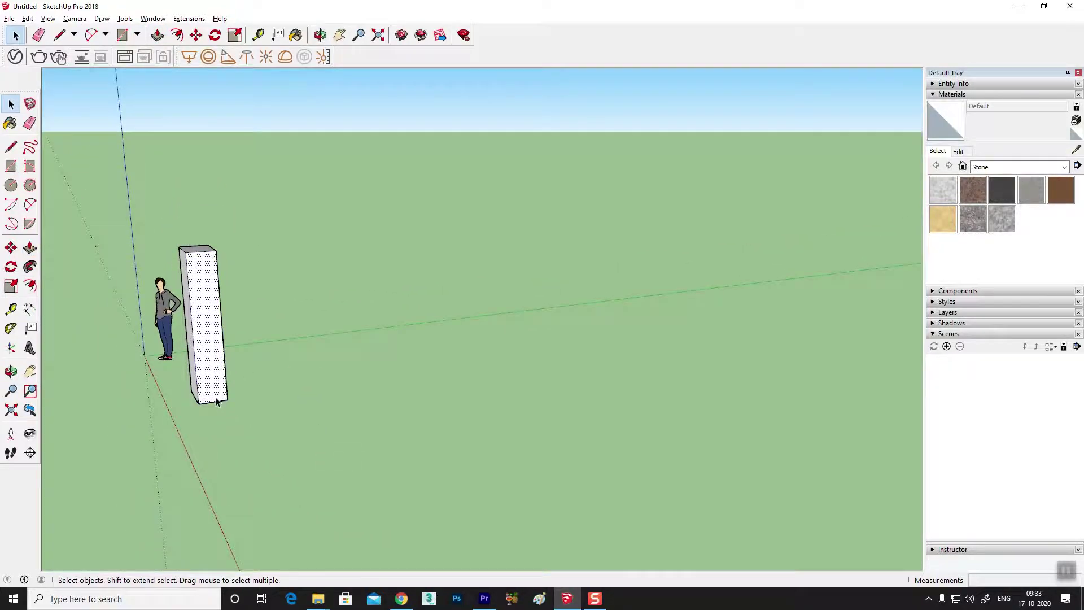
mouse_move(213, 425)
middle_mouse_down()
mouse_move(738, 359)
mouse_move(307, 423)
mouse_move(219, 395)
middle_mouse_up()
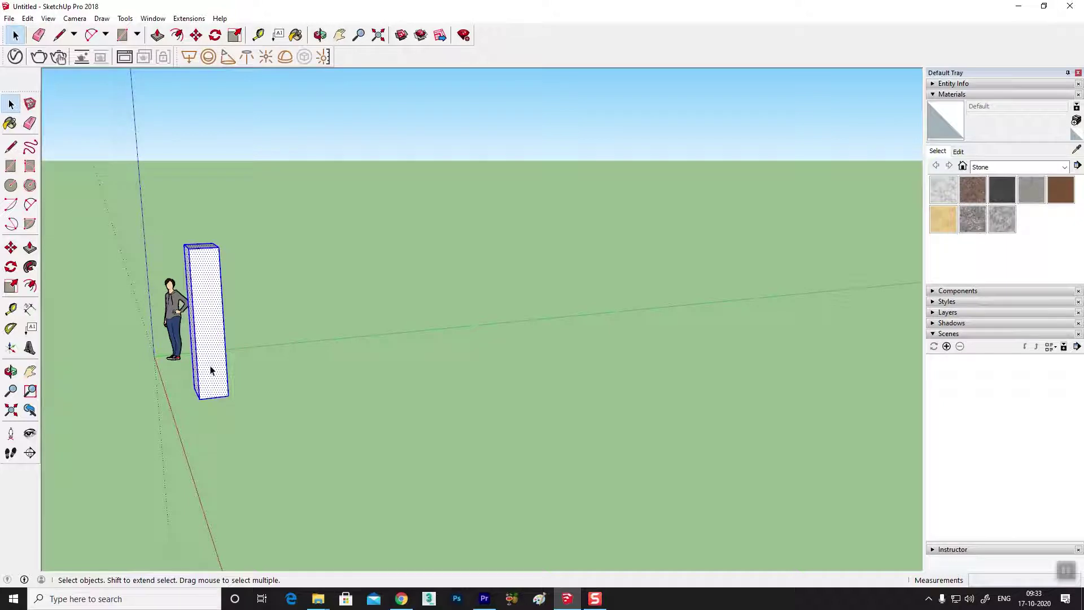
right_click(211, 370)
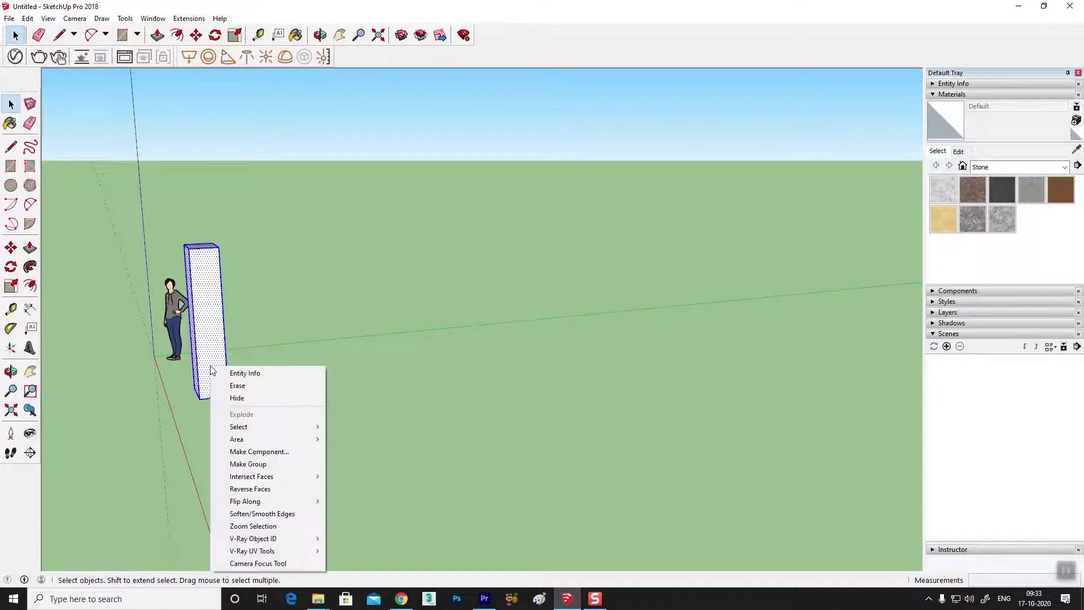
left_click(254, 464)
mouse_move(253, 464)
middle_mouse_down()
mouse_move(218, 395)
mouse_move(344, 388)
mouse_move(171, 409)
mouse_move(177, 400)
mouse_move(358, 447)
mouse_move(428, 424)
middle_mouse_up()
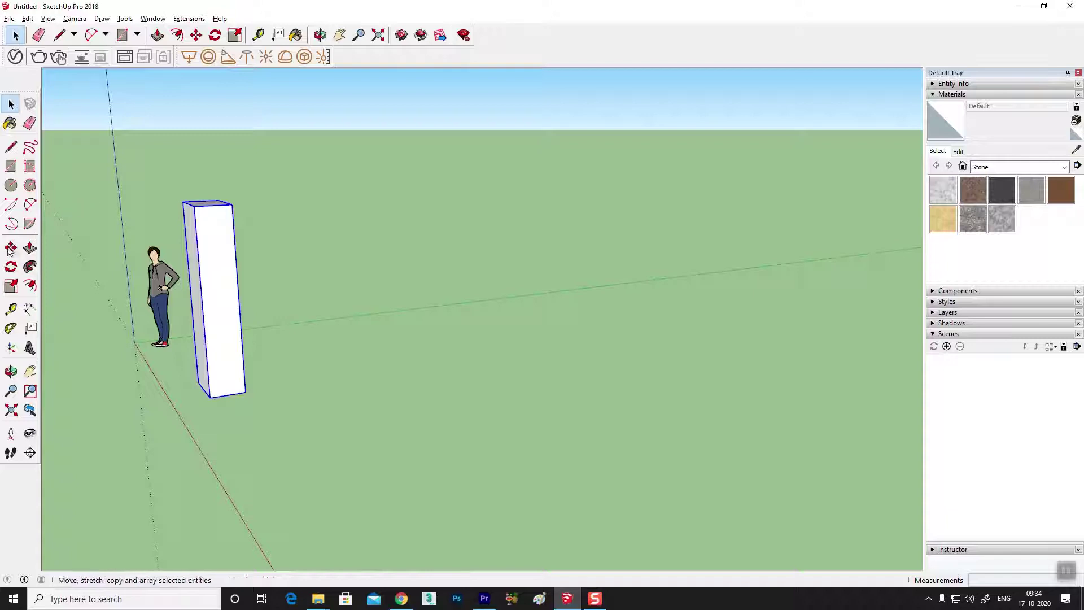
left_click(27, 18)
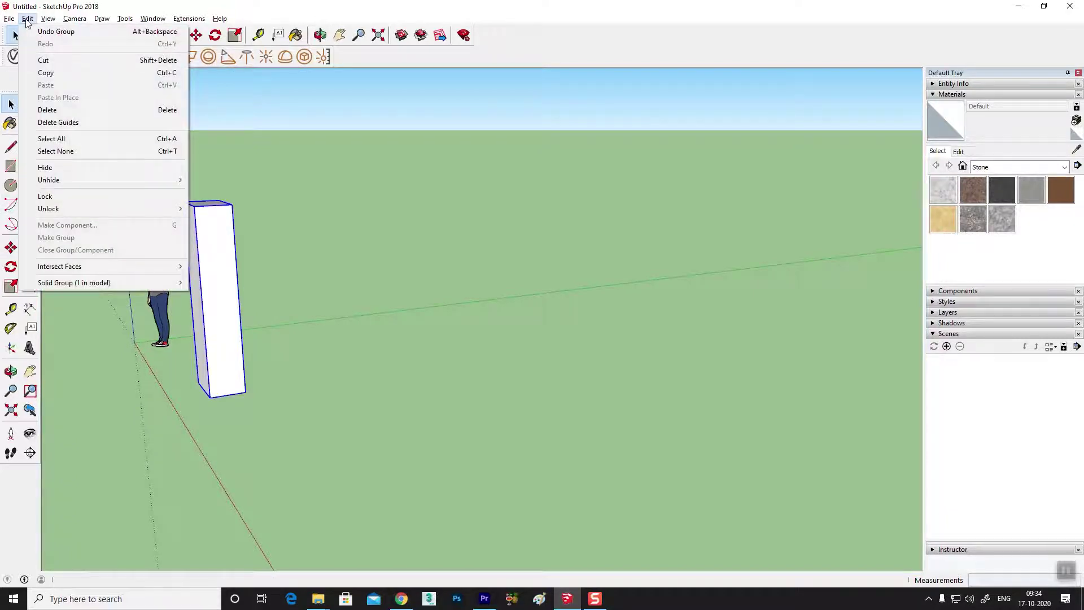
left_click(48, 74)
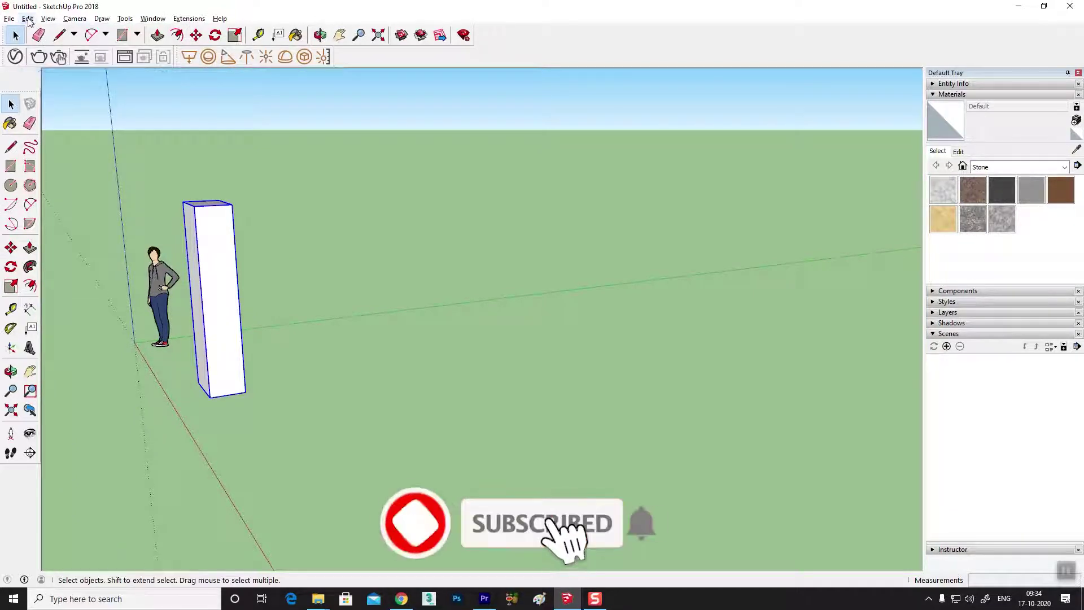
left_click(27, 18)
left_click(48, 85)
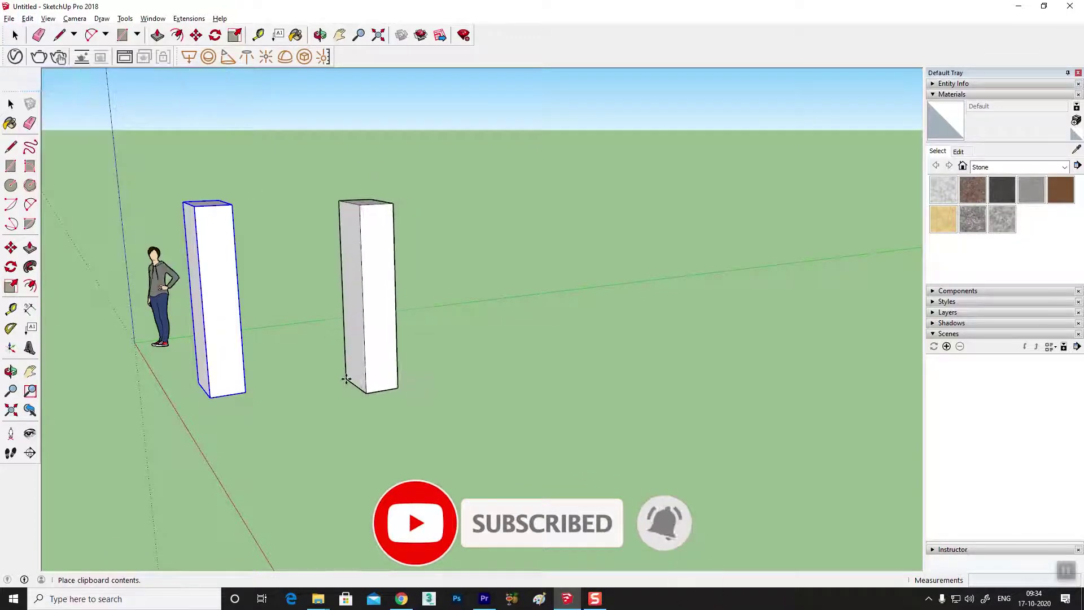
left_click(365, 395)
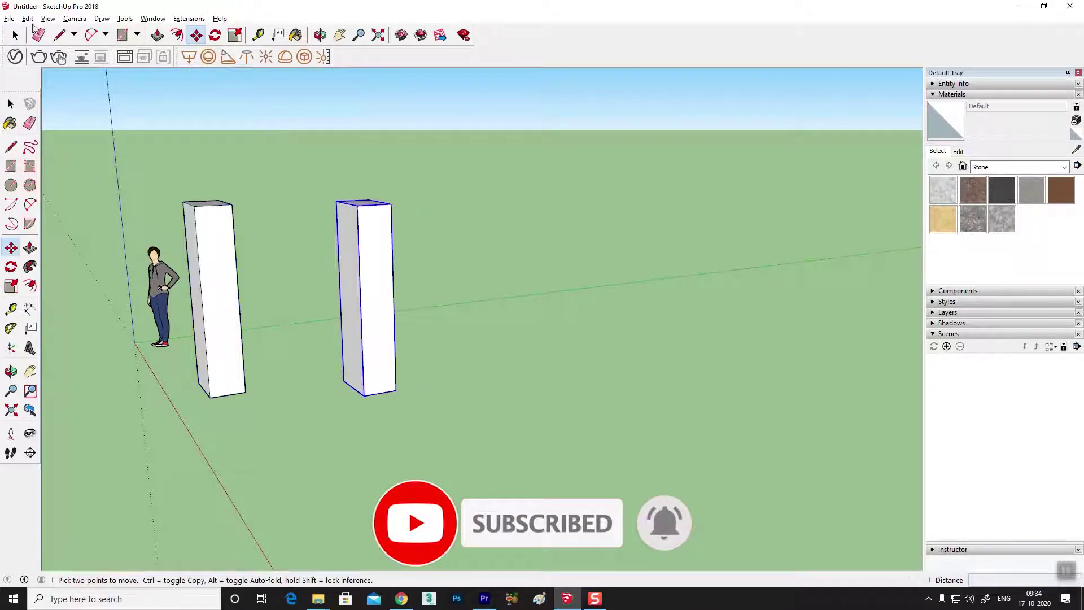
left_click(27, 18)
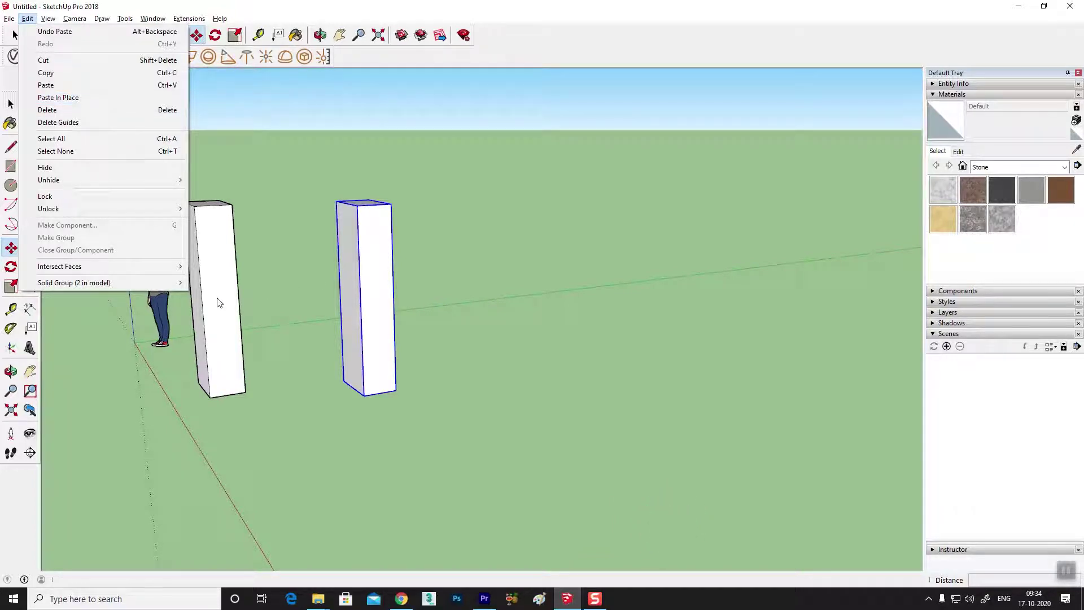
left_click(283, 136)
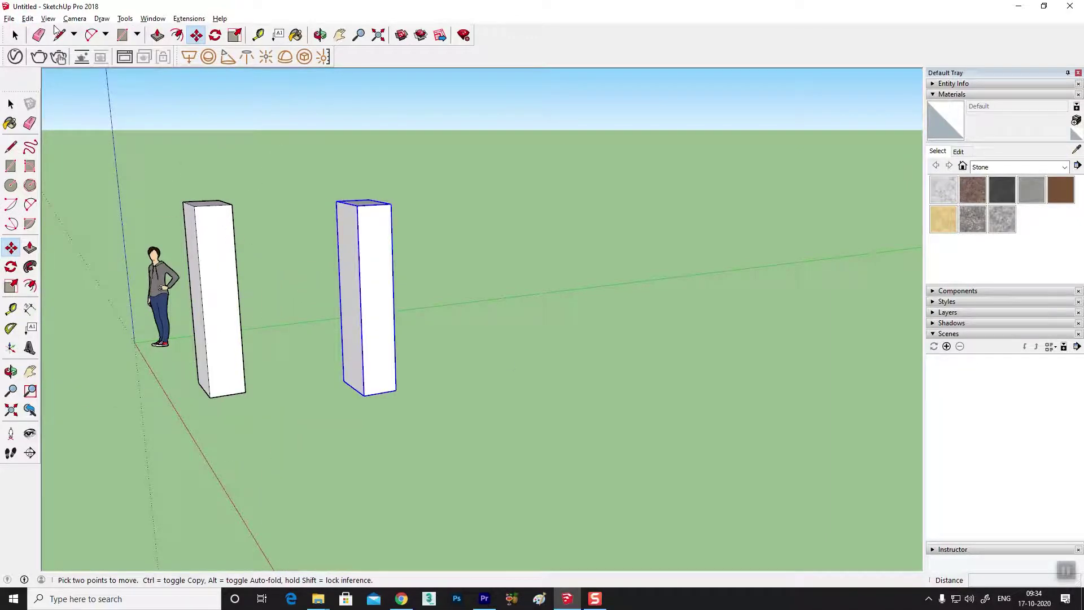
key("space")
mouse_move(322, 298)
middle_mouse_down("shift")
mouse_move(474, 327)
mouse_move(440, 377)
mouse_move(365, 392)
mouse_move(421, 401)
middle_mouse_up("shift")
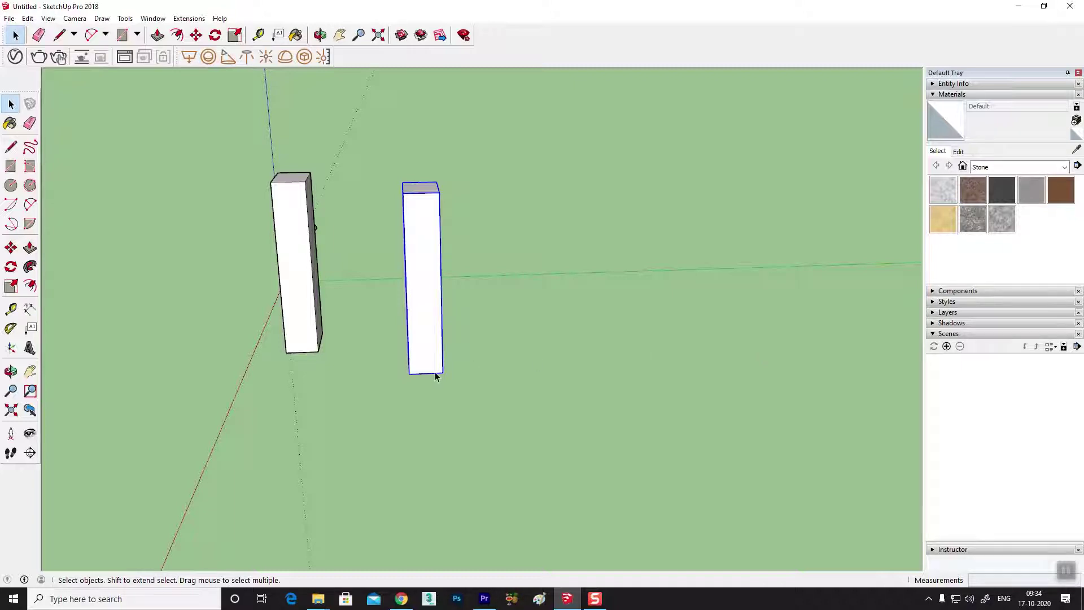
key("Delete")
- Move the tall box from its base corner to stand beside the figure
mouse_move(269, 439)
middle_mouse_down()
mouse_move(515, 404)
mouse_move(624, 411)
mouse_move(483, 389)
middle_mouse_up()
left_click(469, 396)
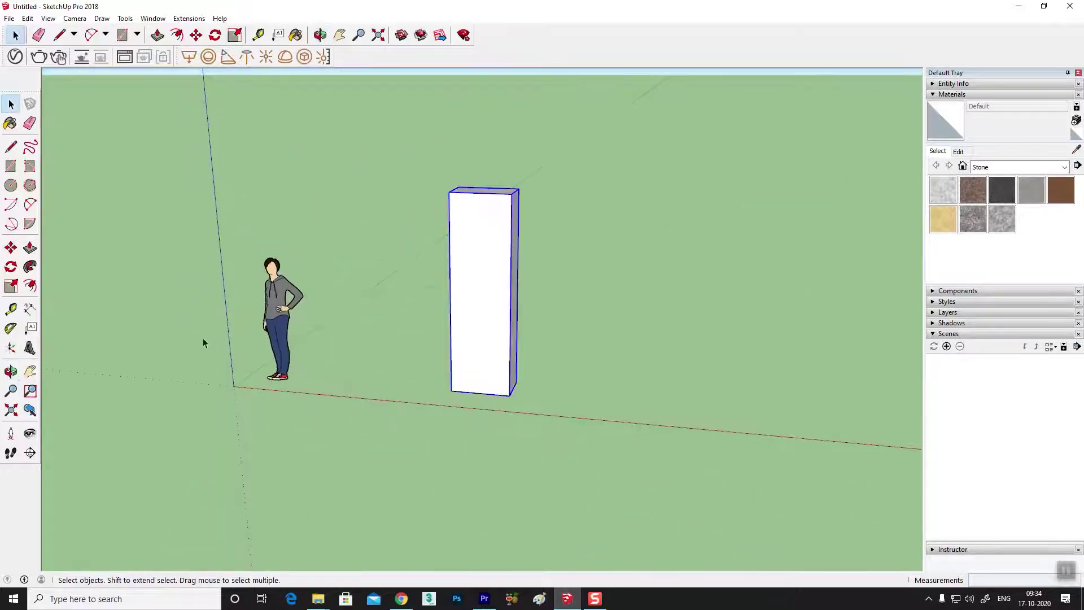
left_click(12, 247)
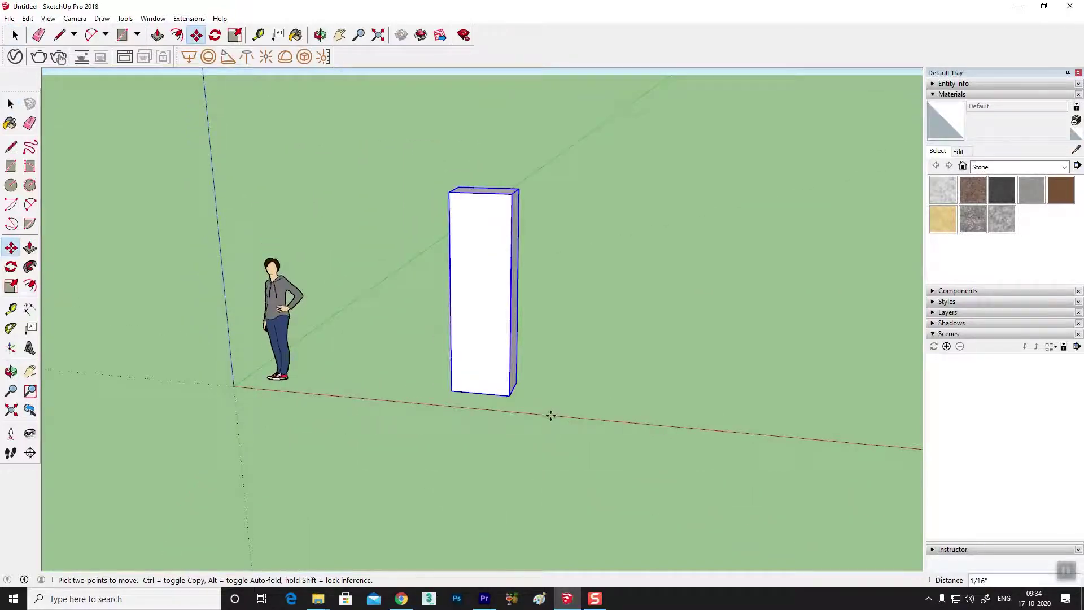
left_click(551, 415)
left_click(422, 399)
mouse_move(547, 421)
middle_mouse_down()
mouse_move(562, 428)
mouse_move(431, 423)
mouse_move(436, 385)
mouse_move(446, 406)
mouse_move(380, 338)
mouse_move(368, 402)
mouse_move(343, 411)
middle_mouse_up()
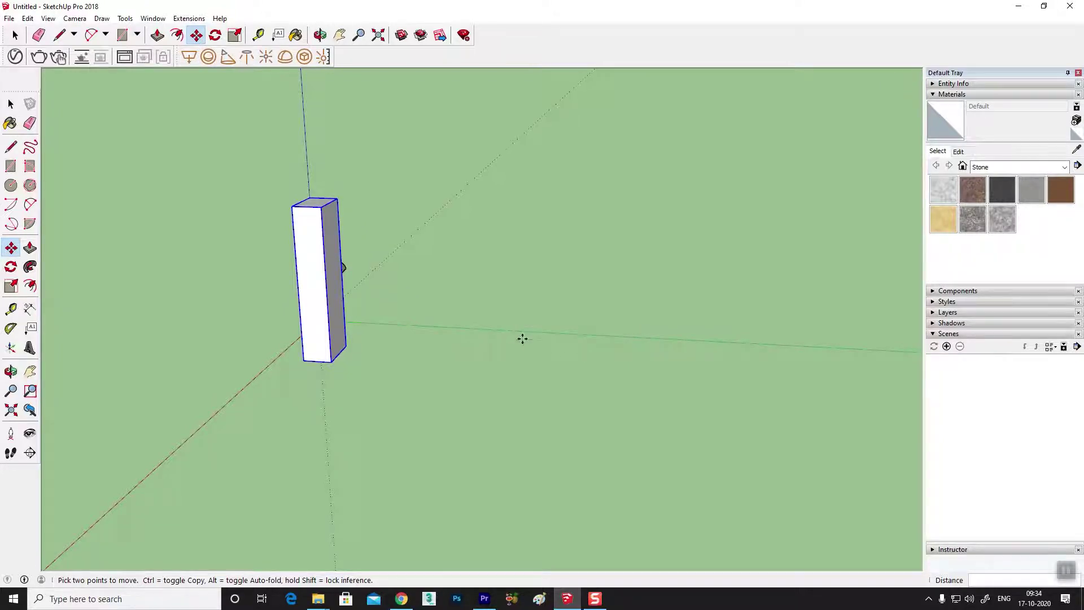
- Copy the box along the red axis four times, making a row of five pillars
middle_click_drag(382, 391, 407, 389)
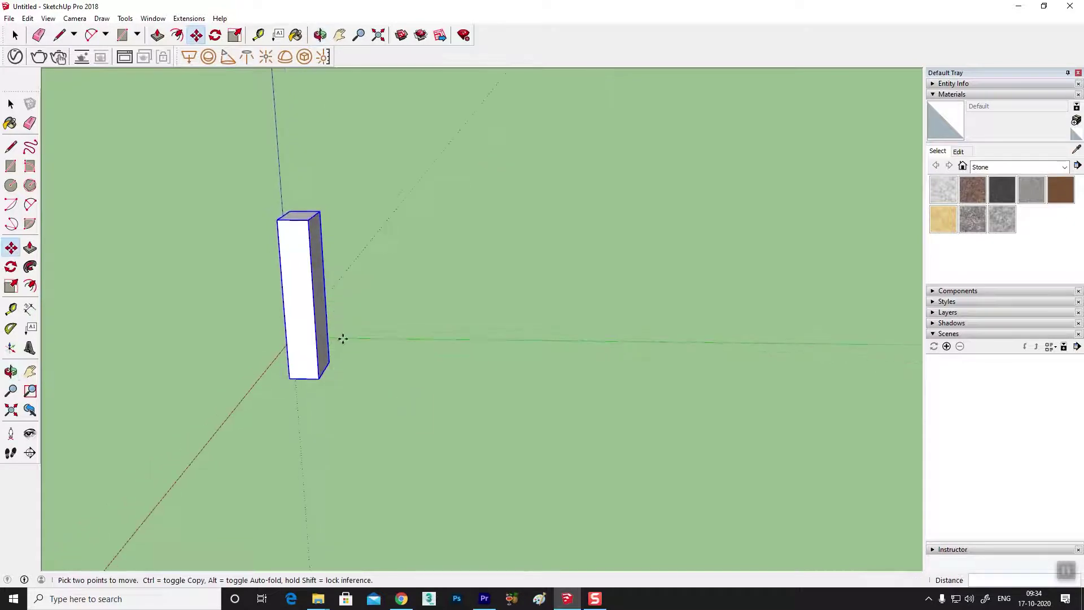
left_click(349, 337)
key("ctrl")
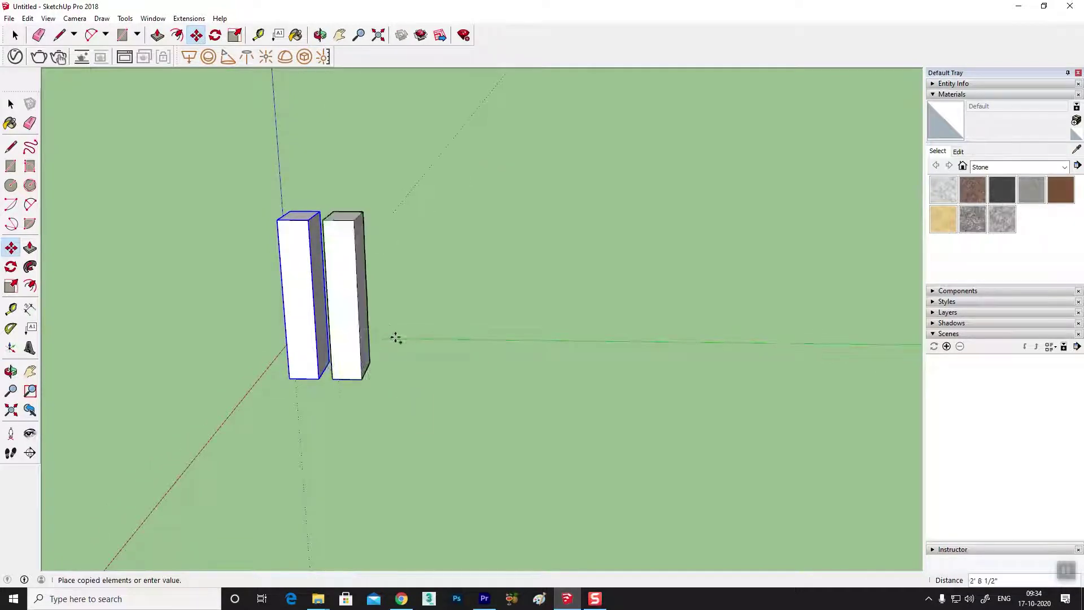
left_click(430, 339)
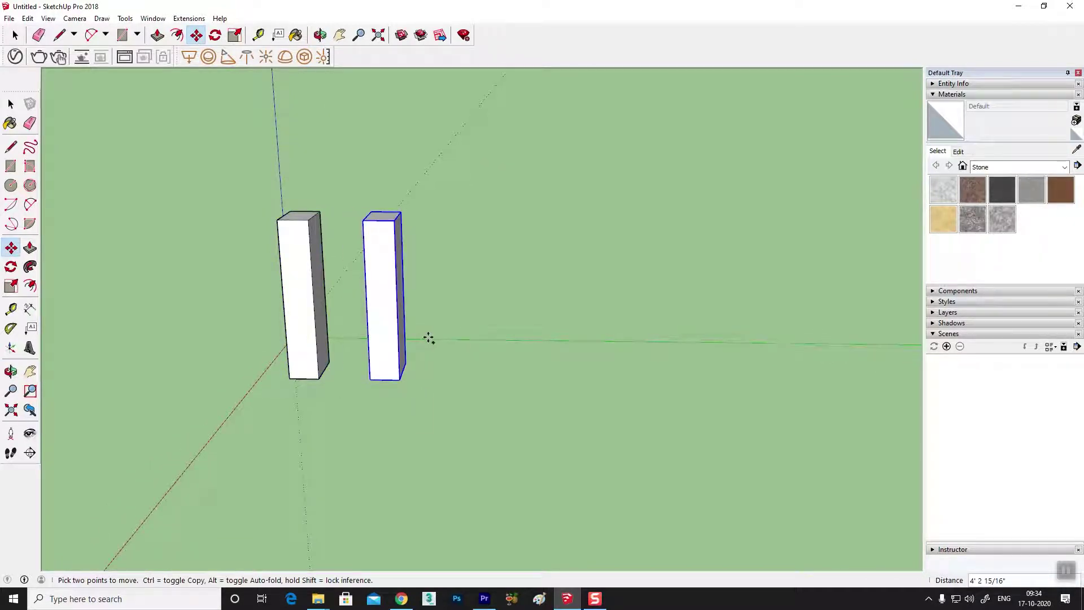
mouse_move(384, 296)
left_click(399, 382)
key("ctrl")
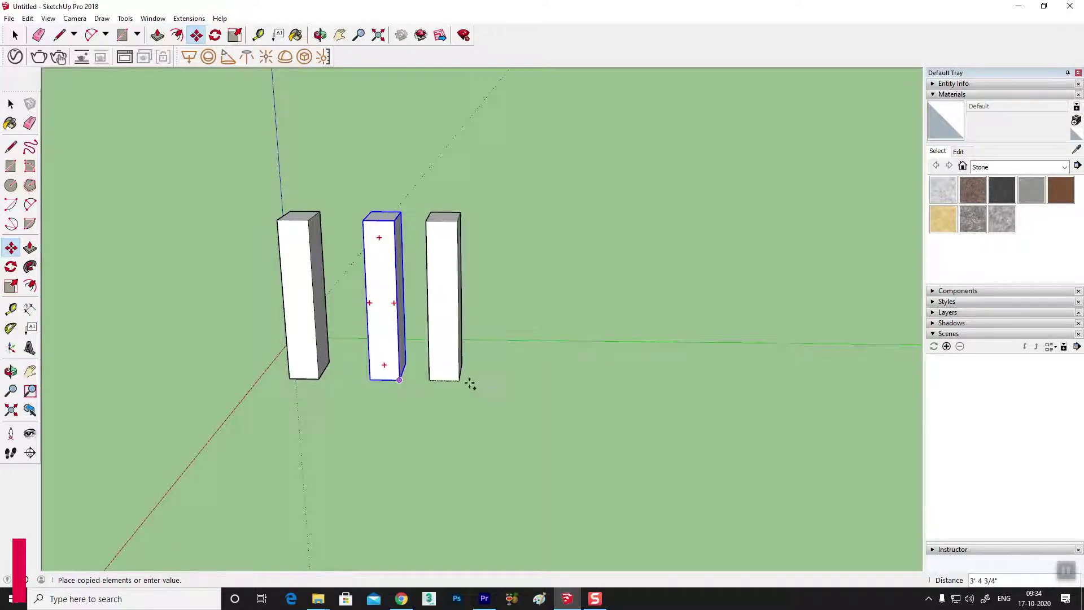
left_click(482, 383)
left_click(481, 382)
key("ctrl")
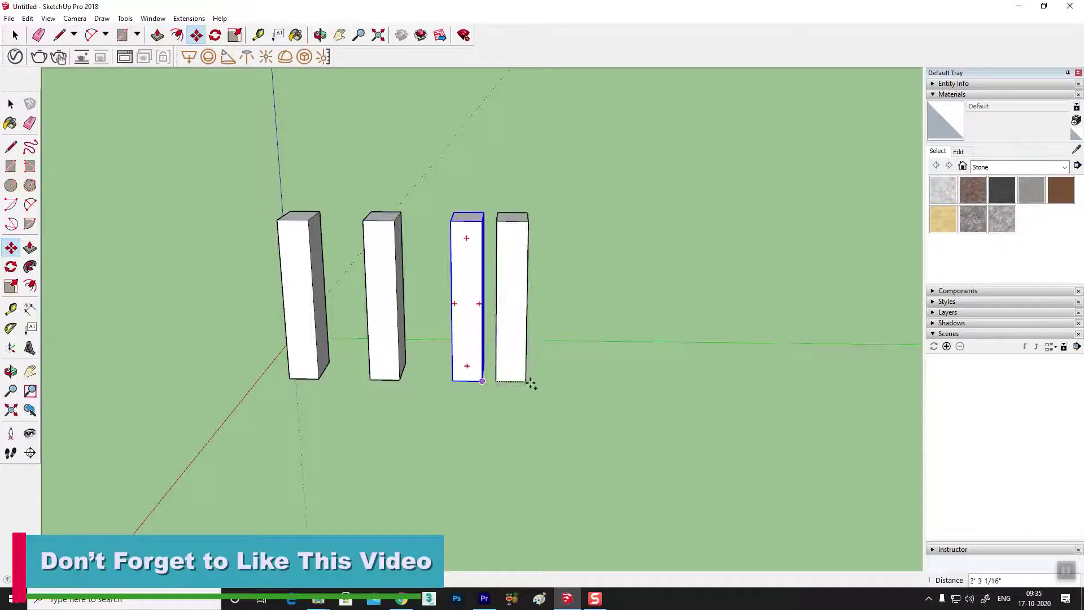
left_click(558, 383)
left_click(558, 383)
key("ctrl")
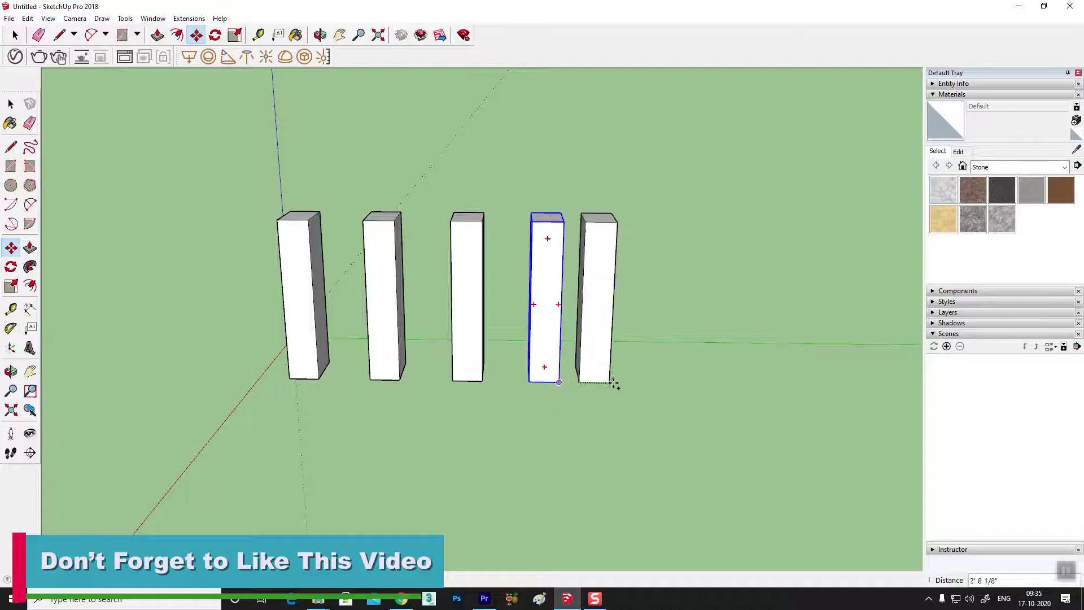
left_click(642, 388)
- Copy three more boxes onto the row to reach eight pillars
mouse_move(382, 421)
middle_mouse_down()
mouse_move(694, 435)
mouse_move(349, 477)
middle_mouse_up()
left_click(403, 445)
key("ctrl")
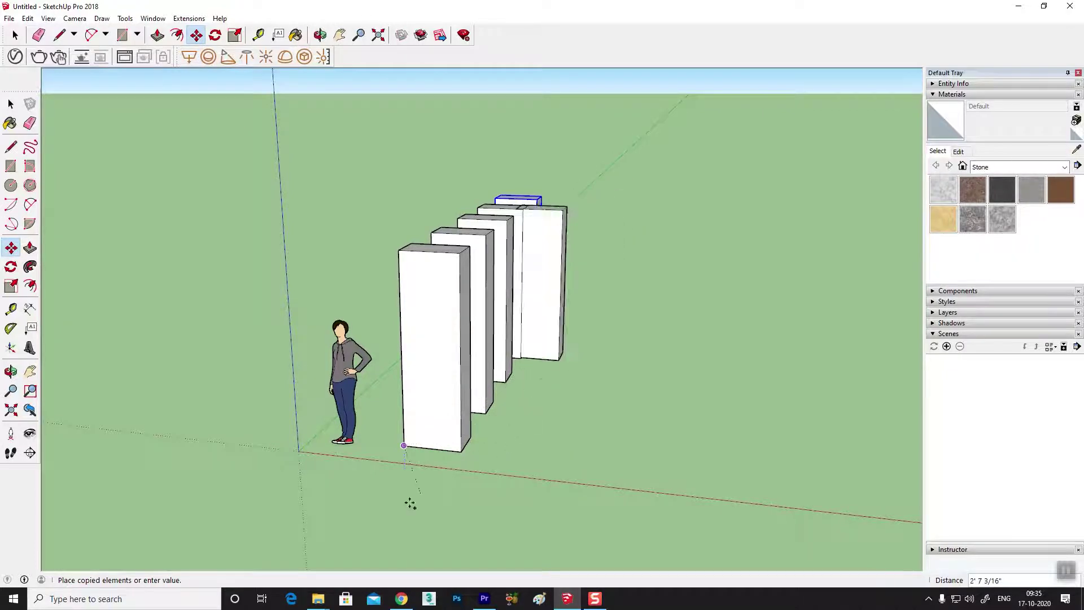
left_click(514, 456)
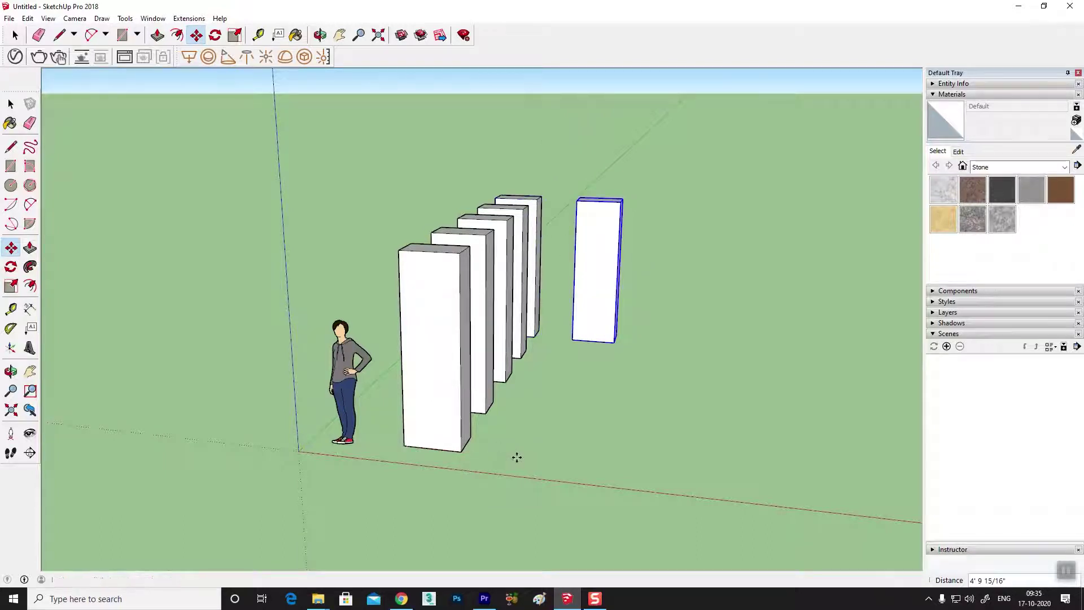
left_click(460, 451)
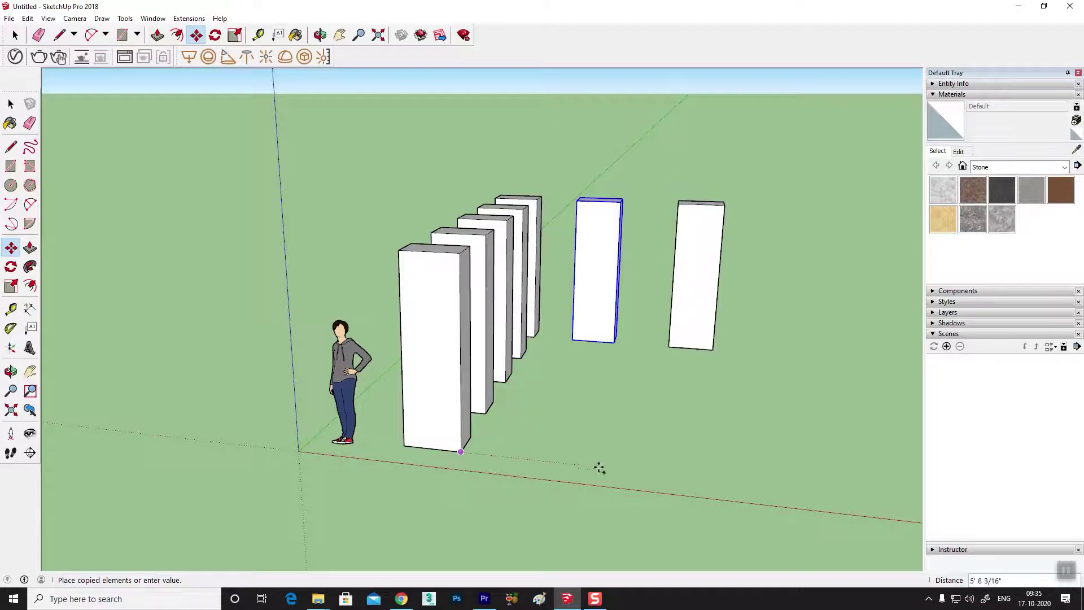
left_click(593, 460)
middle_click_drag(593, 460, 462, 440)
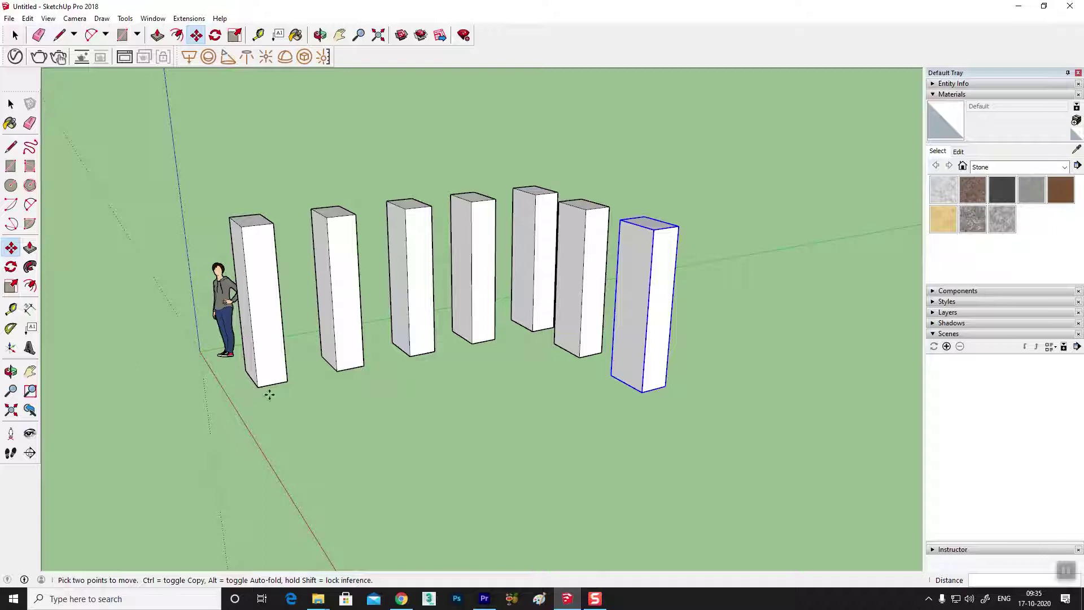
left_click(258, 389)
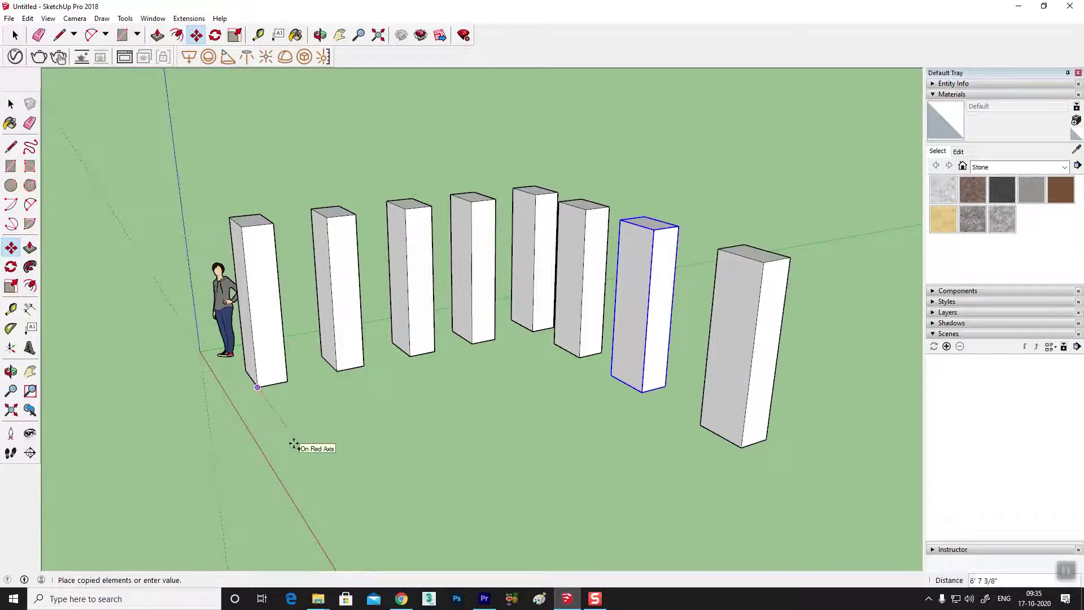
left_click(284, 433)
mouse_move(530, 436)
middle_mouse_down()
mouse_move(551, 392)
mouse_move(699, 416)
mouse_move(321, 449)
mouse_move(702, 416)
mouse_move(459, 429)
mouse_move(668, 395)
mouse_move(522, 389)
mouse_move(421, 480)
mouse_move(450, 487)
middle_mouse_up()
left_click(10, 105)
mouse_move(508, 395)
middle_mouse_down()
mouse_move(472, 387)
mouse_move(307, 402)
mouse_move(615, 409)
mouse_move(798, 222)
middle_mouse_up()
left_click_drag(358, 462, 322, 526)
mouse_move(321, 526)
middle_mouse_down()
mouse_move(424, 472)
mouse_move(396, 468)
middle_mouse_up()
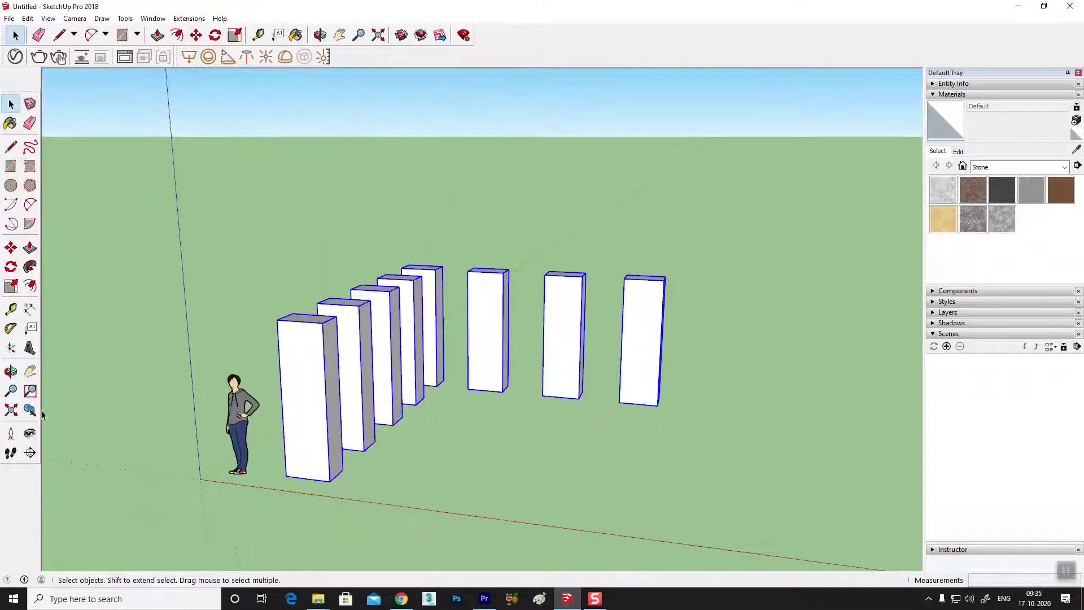
left_click(11, 249)
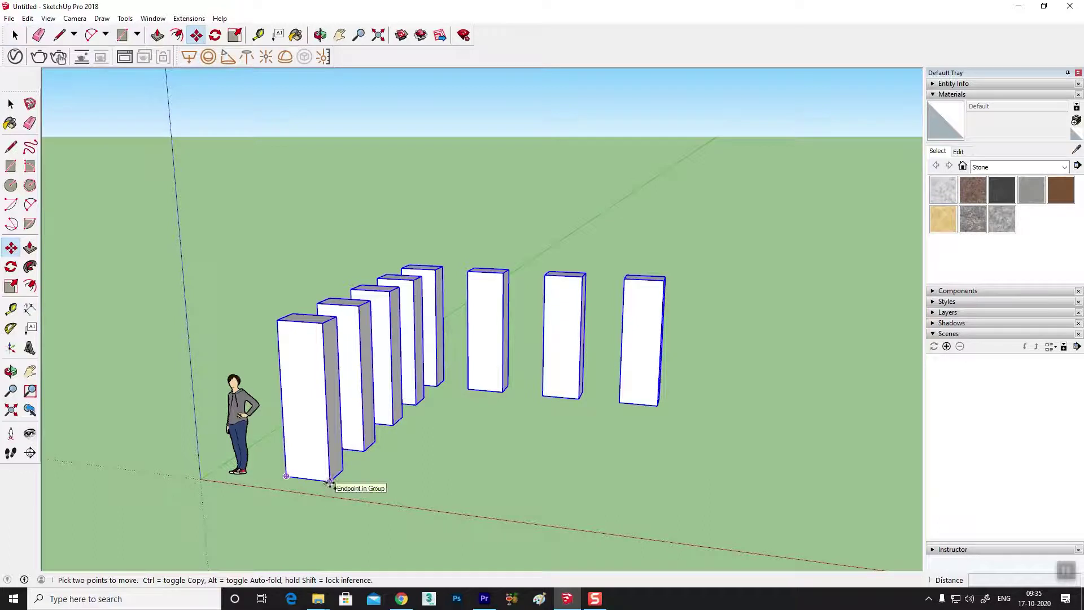
left_click(330, 482)
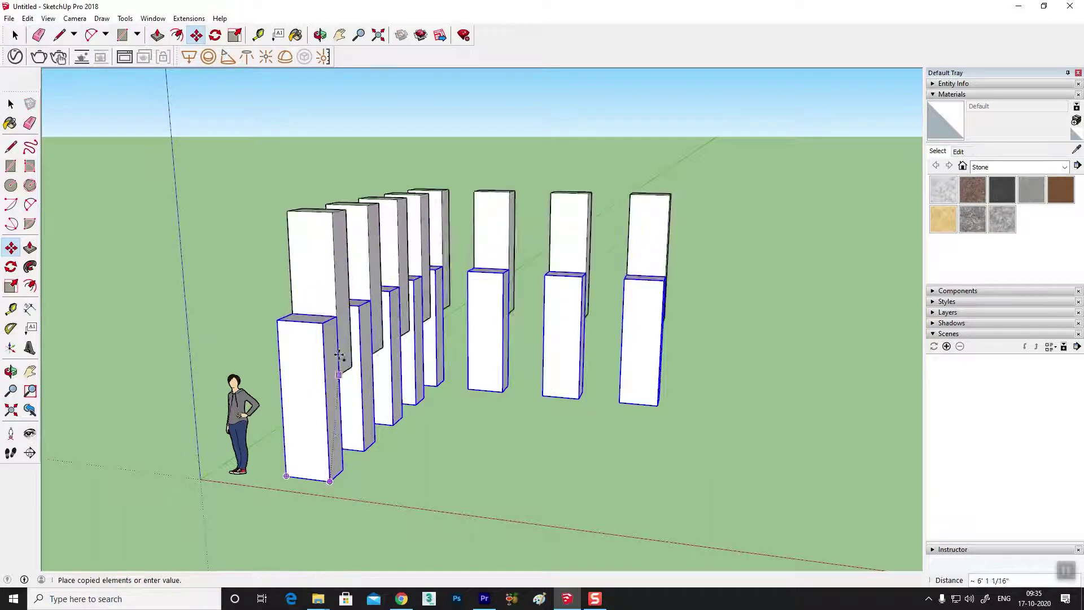
left_click(321, 326)
mouse_move(535, 431)
middle_mouse_down()
mouse_move(448, 491)
mouse_move(431, 450)
mouse_move(470, 465)
mouse_move(516, 395)
mouse_move(425, 411)
mouse_move(464, 423)
mouse_move(337, 435)
mouse_move(493, 431)
middle_mouse_up()
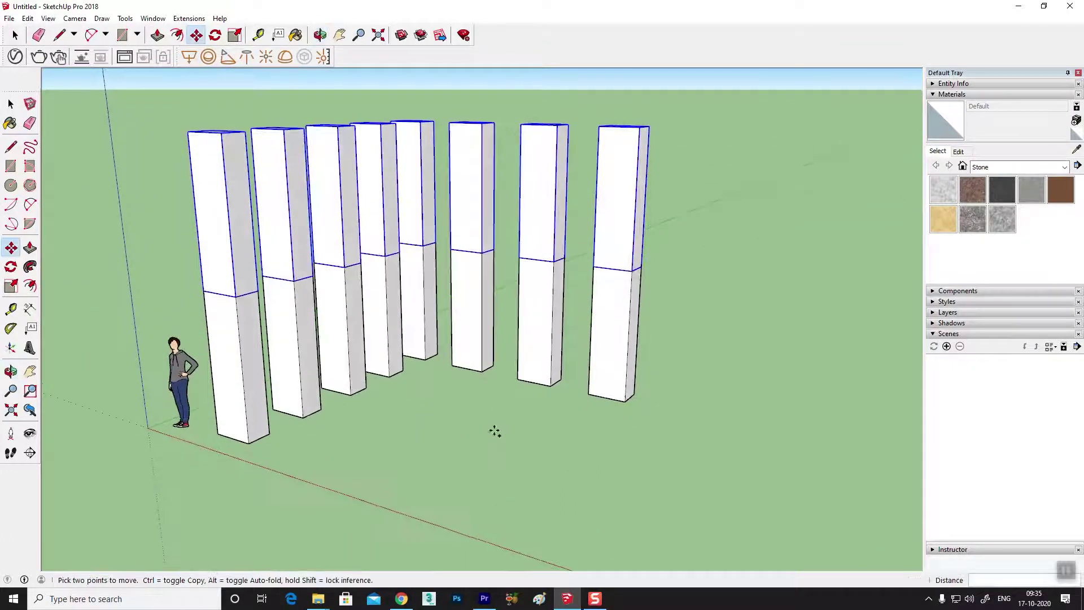
key("ctrl+z")
mouse_move(379, 397)
middle_mouse_down()
mouse_move(302, 416)
mouse_move(559, 442)
middle_mouse_up()
left_click(10, 165)
- Draw a rectangle beneath all the pillars and group it
mouse_move(317, 307)
middle_mouse_down()
mouse_move(491, 428)
mouse_move(133, 428)
mouse_move(312, 329)
middle_mouse_up()
left_click(290, 327)
left_click(718, 416)
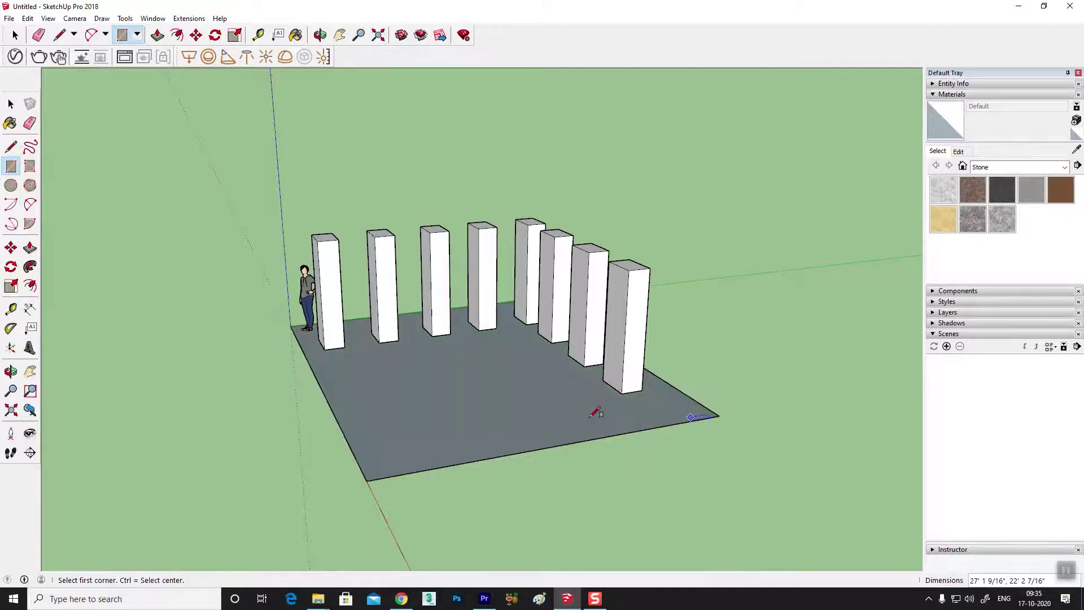
left_click(11, 105)
double_click(496, 455)
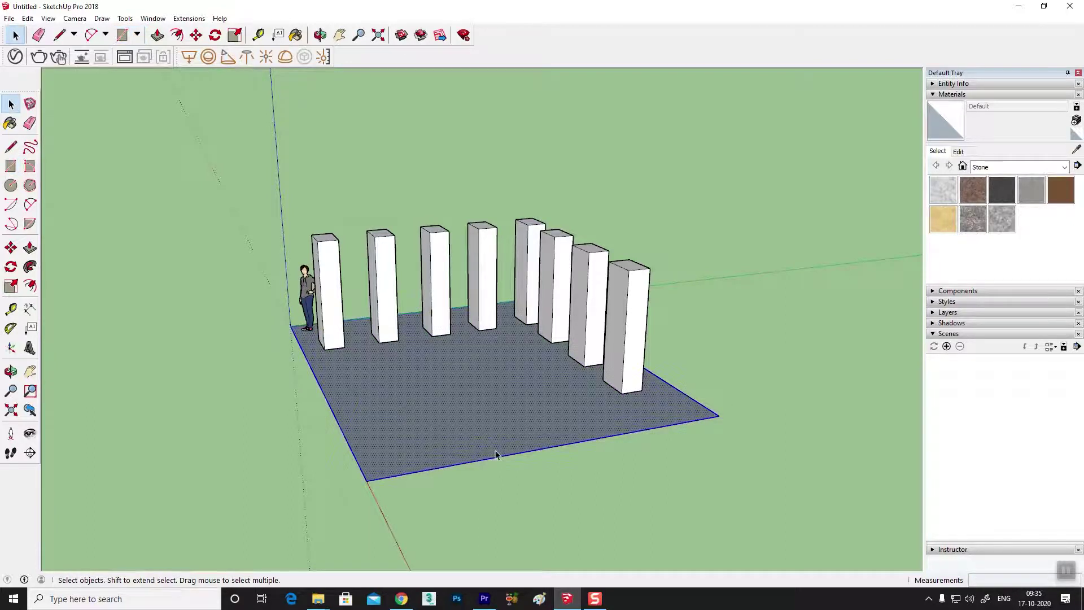
right_click(496, 455)
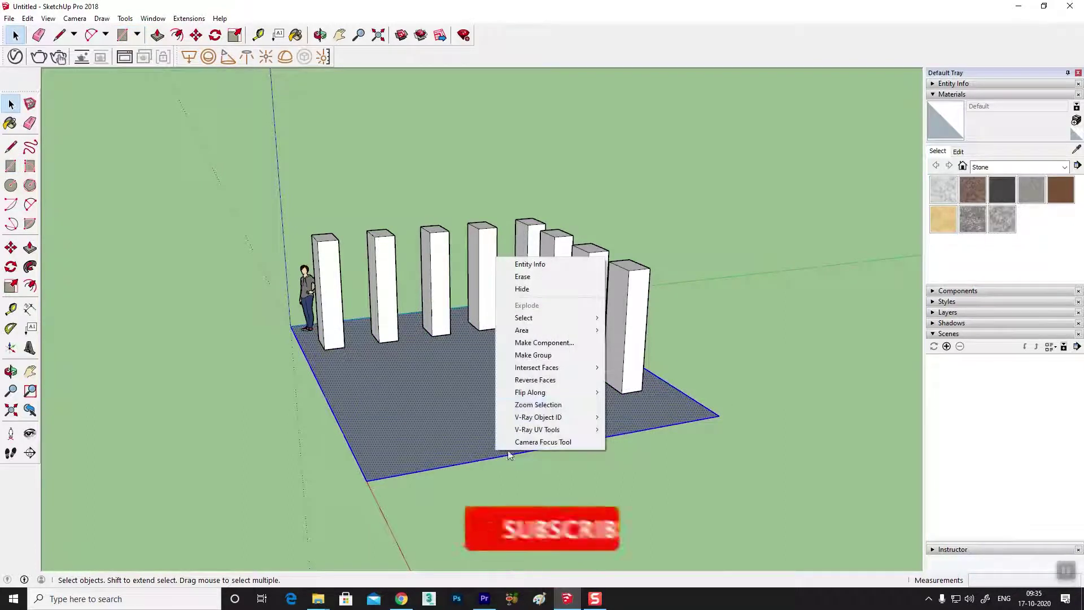
left_click(536, 355)
- Inside the group, push/pull the floor face into an 8 3/8" thick slab
key("p")
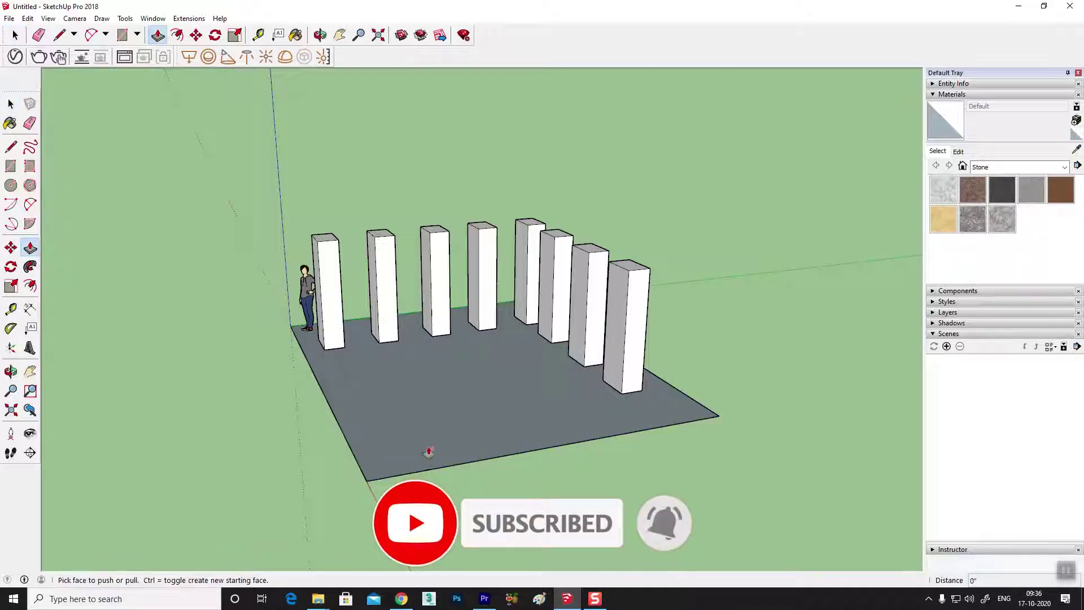
left_click(10, 104)
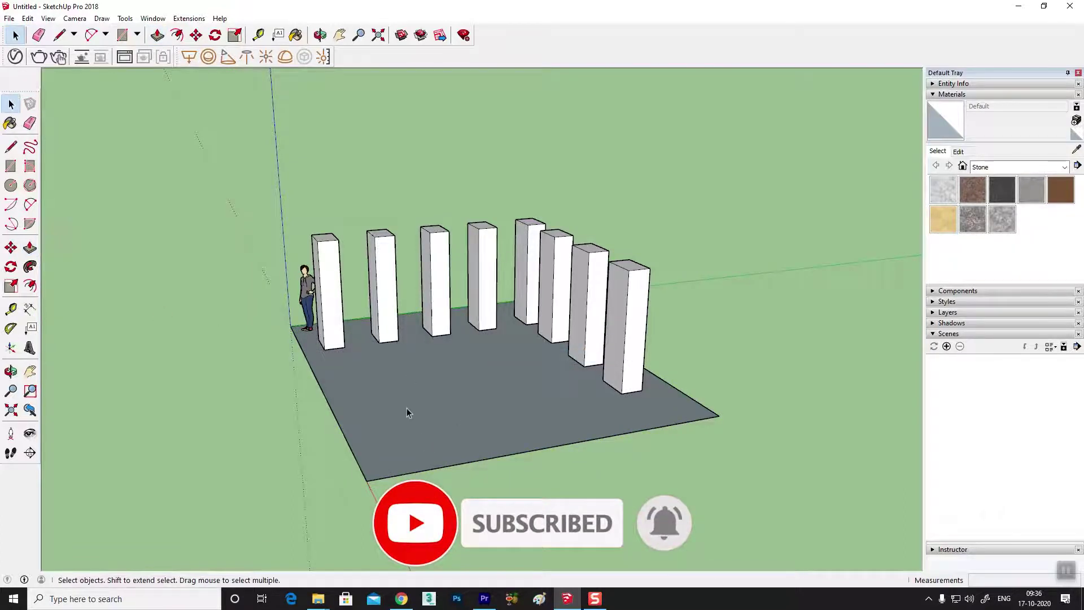
left_click(353, 408)
key("s")
key("p")
left_click_drag(347, 422, 389, 443)
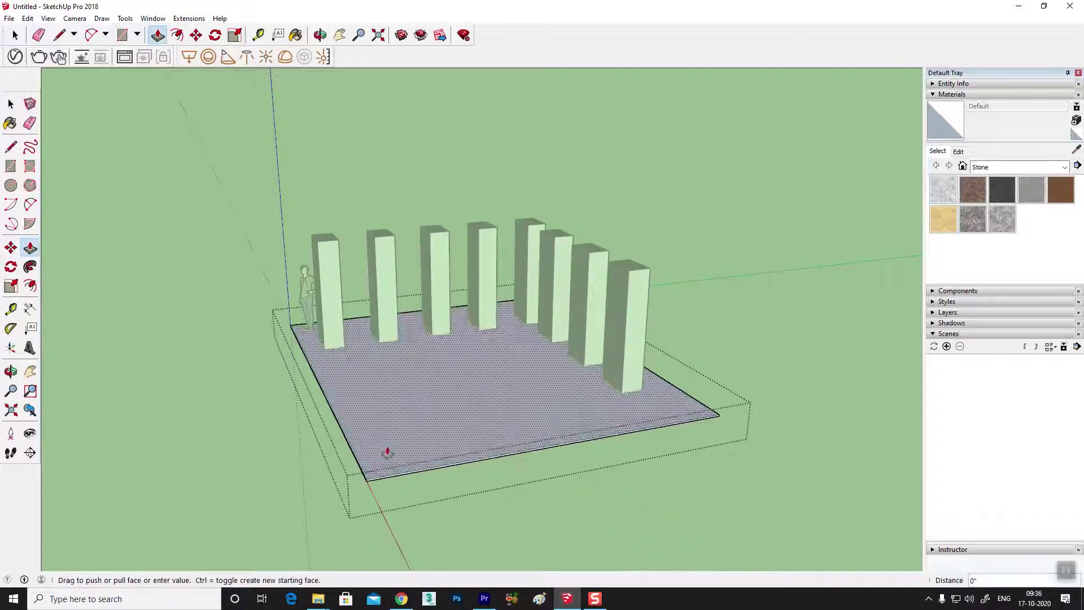
left_click(389, 443)
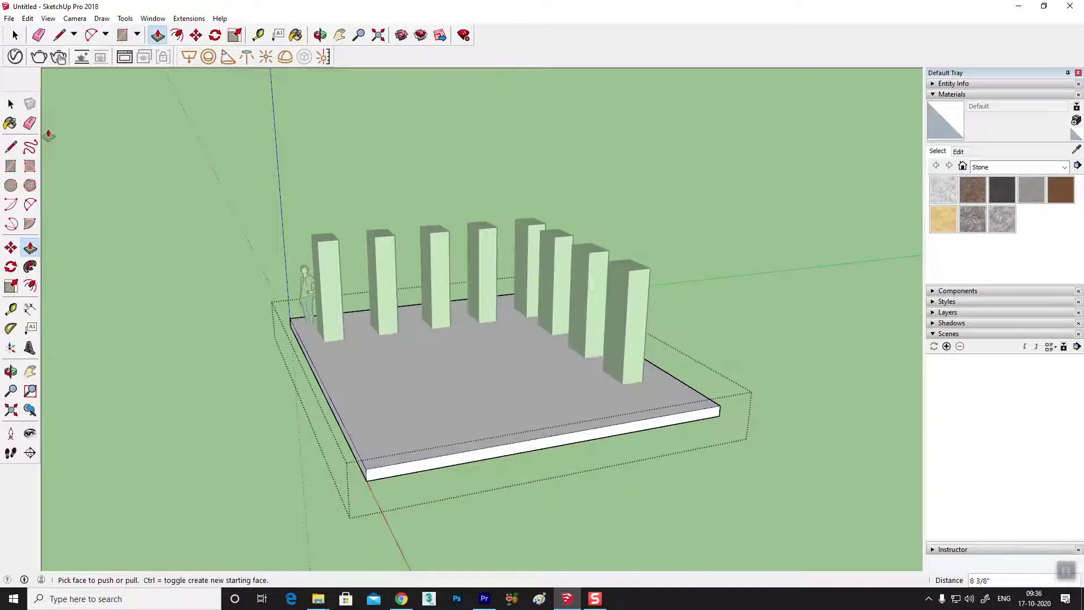
left_click(10, 105)
- Inspect the slab's underside and select the floor slab
left_click(195, 557)
mouse_move(194, 558)
middle_mouse_down()
mouse_move(458, 428)
mouse_move(333, 336)
middle_mouse_up()
mouse_move(496, 383)
middle_mouse_down()
mouse_move(515, 416)
mouse_move(542, 273)
mouse_move(552, 283)
mouse_move(538, 461)
mouse_move(544, 443)
mouse_move(636, 459)
middle_mouse_up()
key("space")
mouse_move(416, 448)
middle_mouse_down()
mouse_move(387, 453)
mouse_move(380, 438)
middle_mouse_up()
left_click(612, 501)
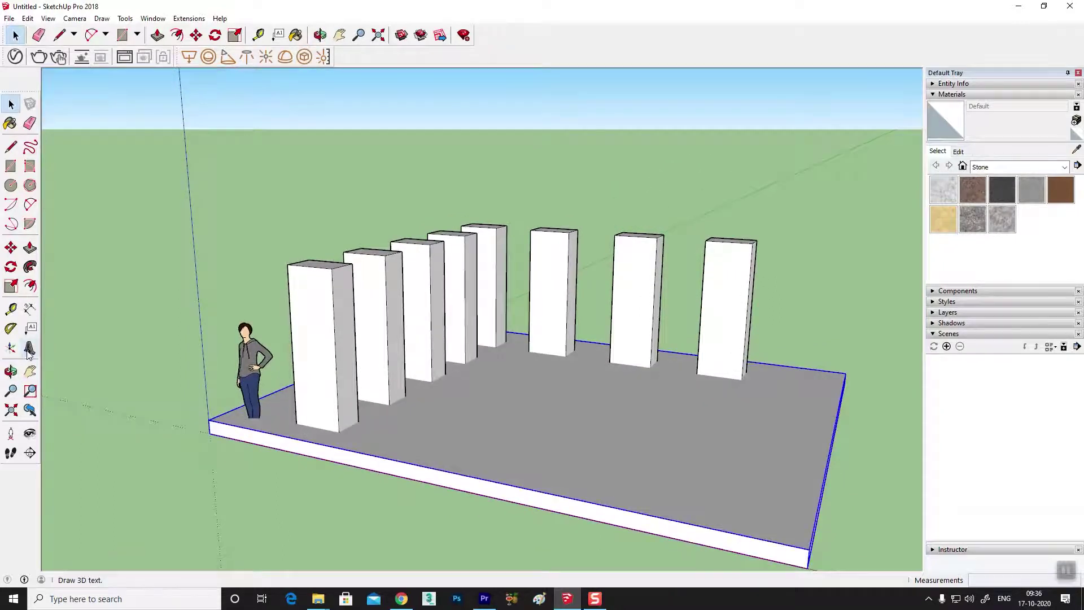
- Move the slab from its corner straight up toward the pillar tops
left_click(10, 254)
mouse_move(138, 335)
middle_mouse_down()
mouse_move(332, 406)
mouse_move(274, 321)
mouse_move(328, 433)
mouse_move(319, 472)
middle_mouse_up()
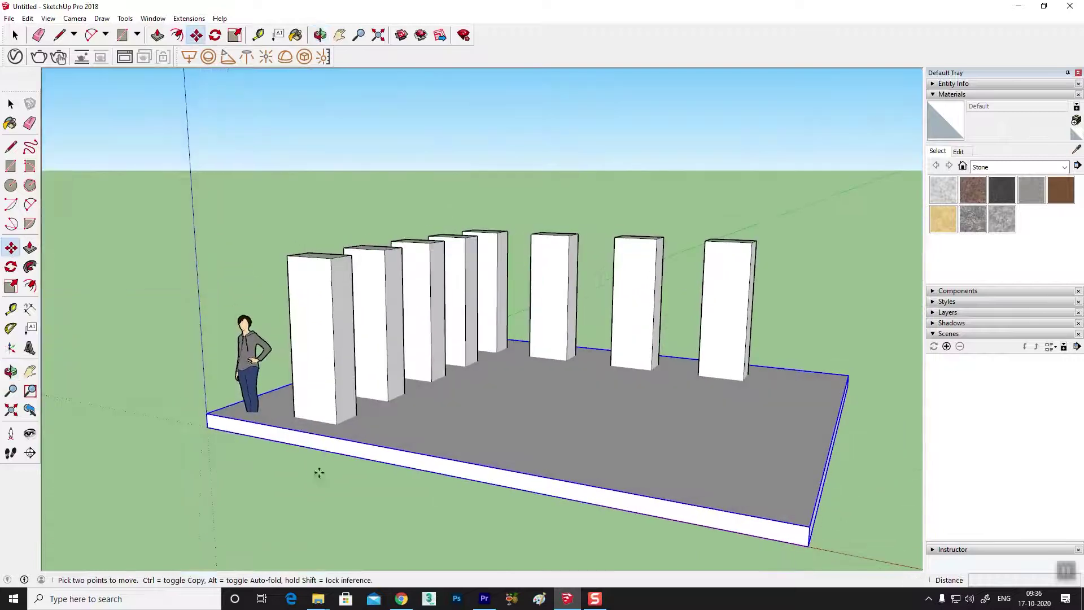
key("ctrl")
left_click(334, 385)
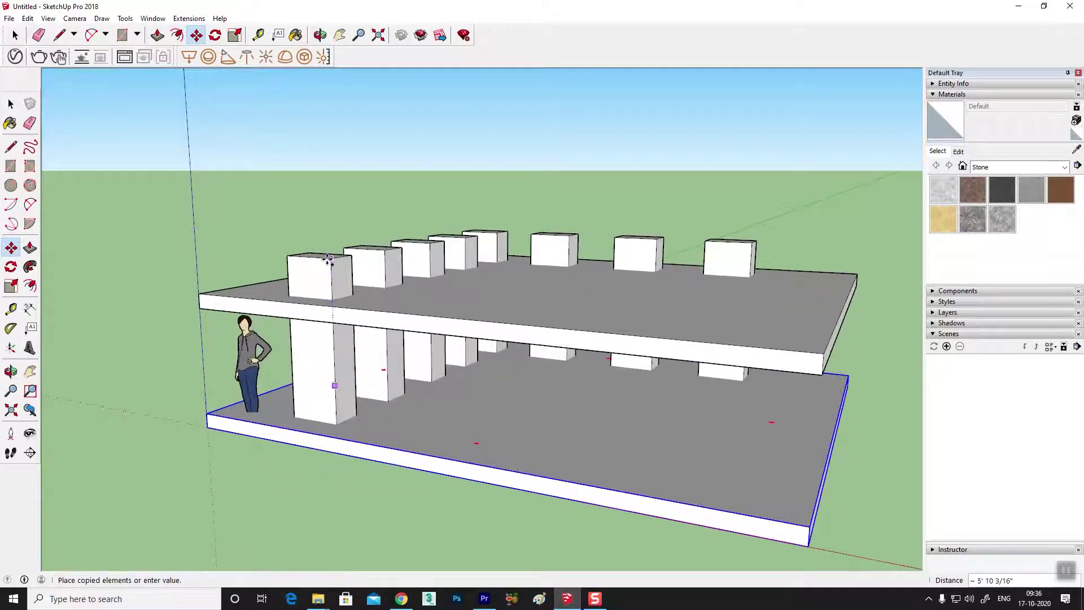
key("Escape")
left_click(336, 415)
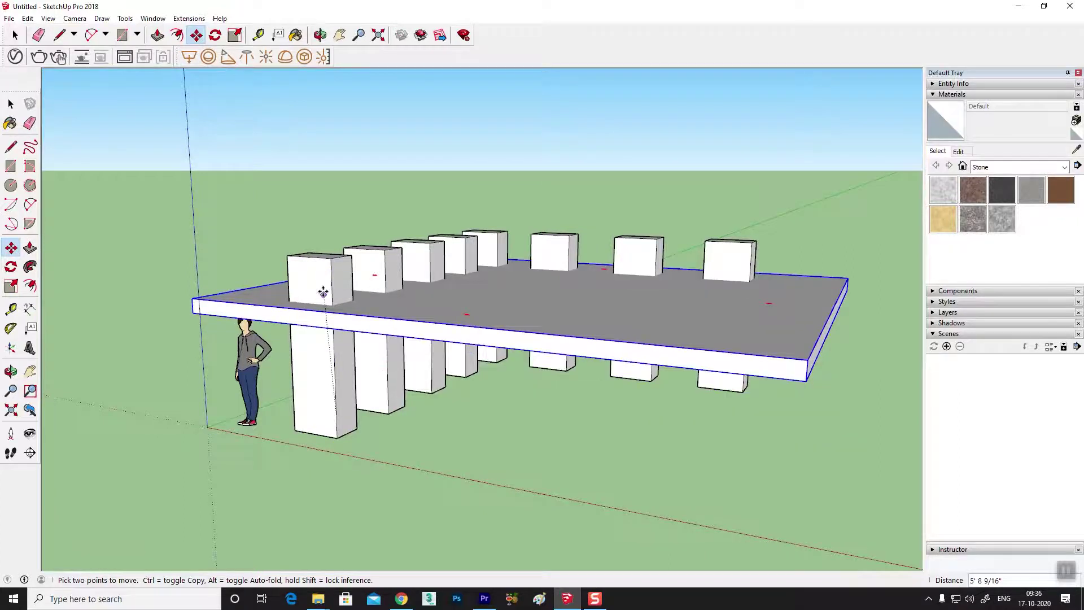
mouse_move(339, 362)
middle_mouse_down()
mouse_move(310, 380)
mouse_move(369, 389)
mouse_move(339, 382)
mouse_move(347, 459)
middle_mouse_up()
scroll(368, 443, "up", 2)
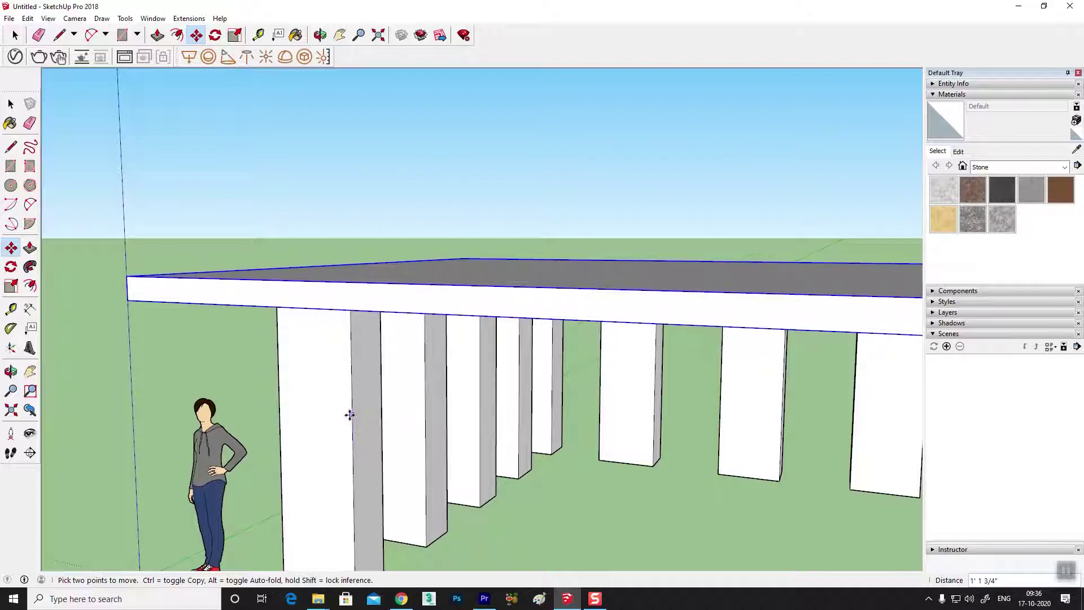
- Set the slab onto the pillar tops and select all eight pillars beneath it
left_click(350, 444)
mouse_move(350, 444)
middle_mouse_down()
mouse_move(543, 417)
mouse_move(360, 399)
mouse_move(581, 351)
mouse_move(649, 382)
mouse_move(504, 373)
mouse_move(508, 455)
middle_mouse_up()
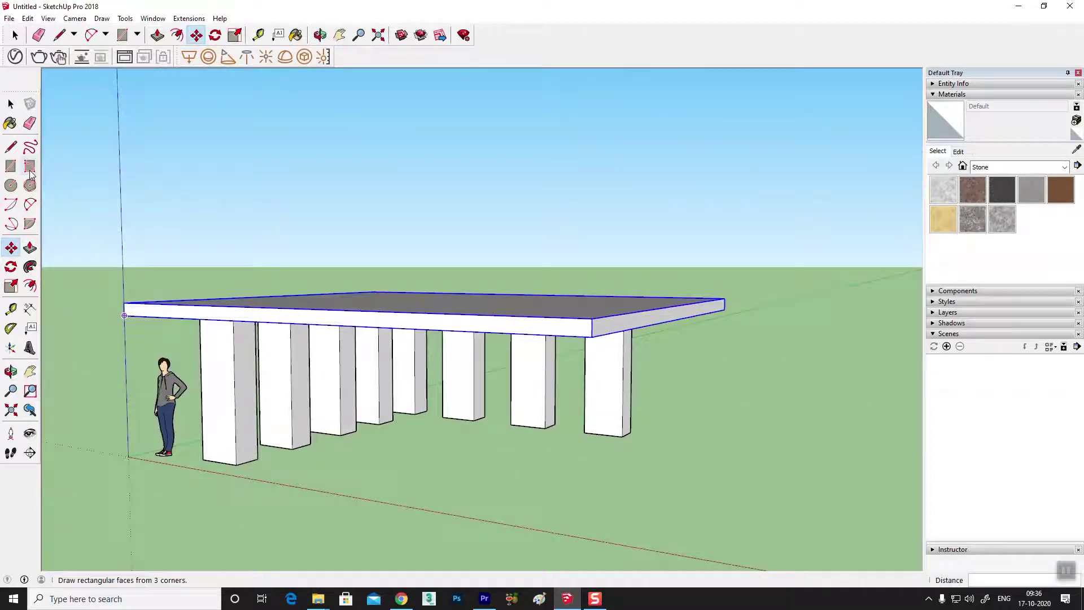
left_click(11, 103)
middle_click_drag(292, 443, 285, 418)
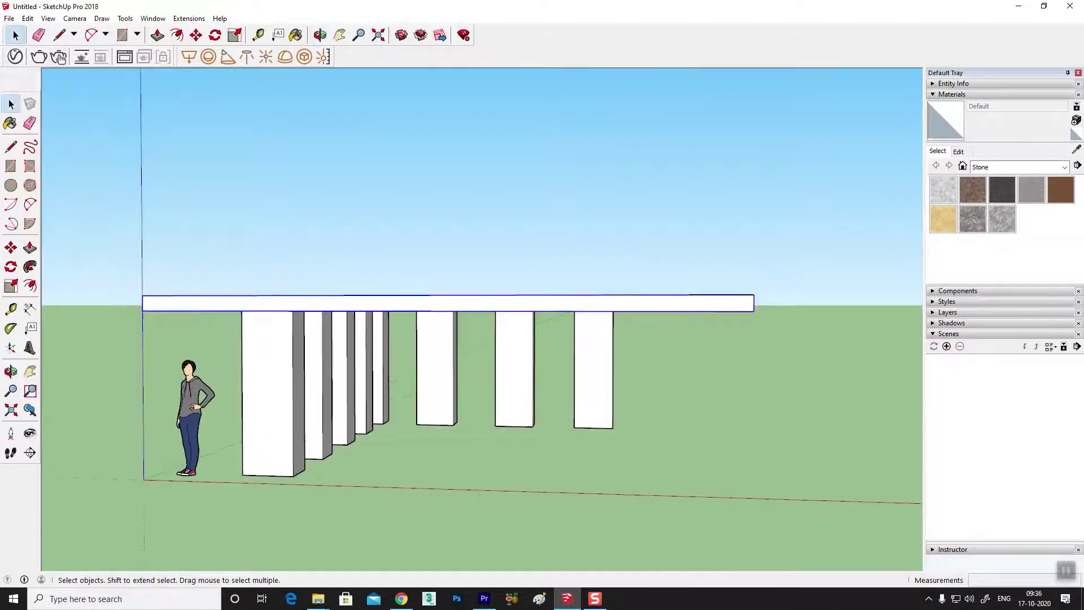
left_click_drag(260, 462, 259, 458)
mouse_move(709, 411)
middle_mouse_down()
mouse_move(530, 439)
mouse_move(540, 464)
mouse_move(319, 370)
mouse_move(68, 329)
middle_mouse_up()
- Copy all eight pillars from their base corner up onto the slab's top surface
key("m")
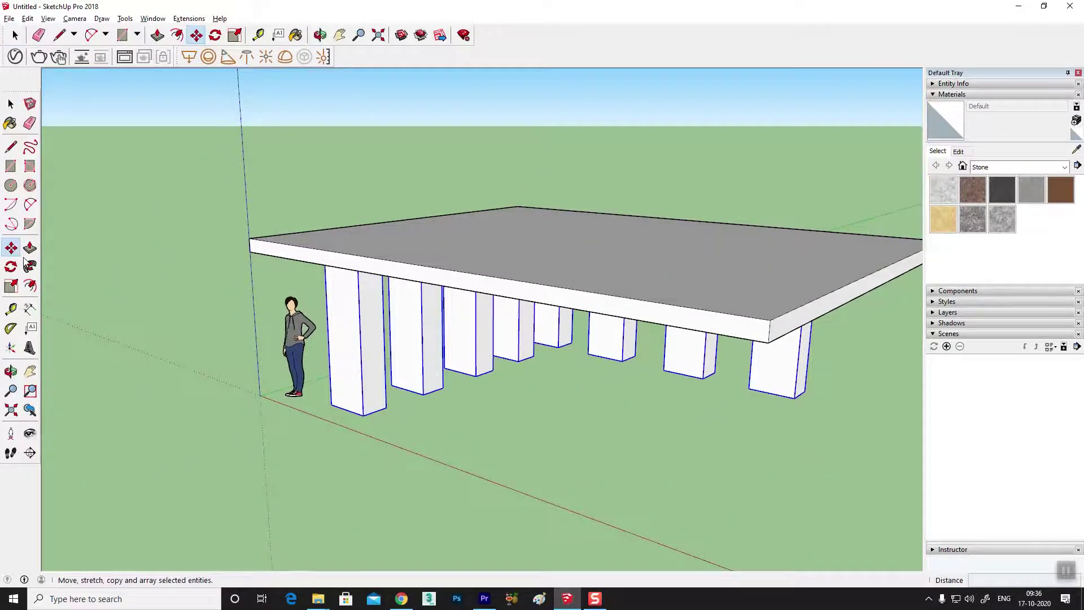
left_click(362, 416)
key("ctrl")
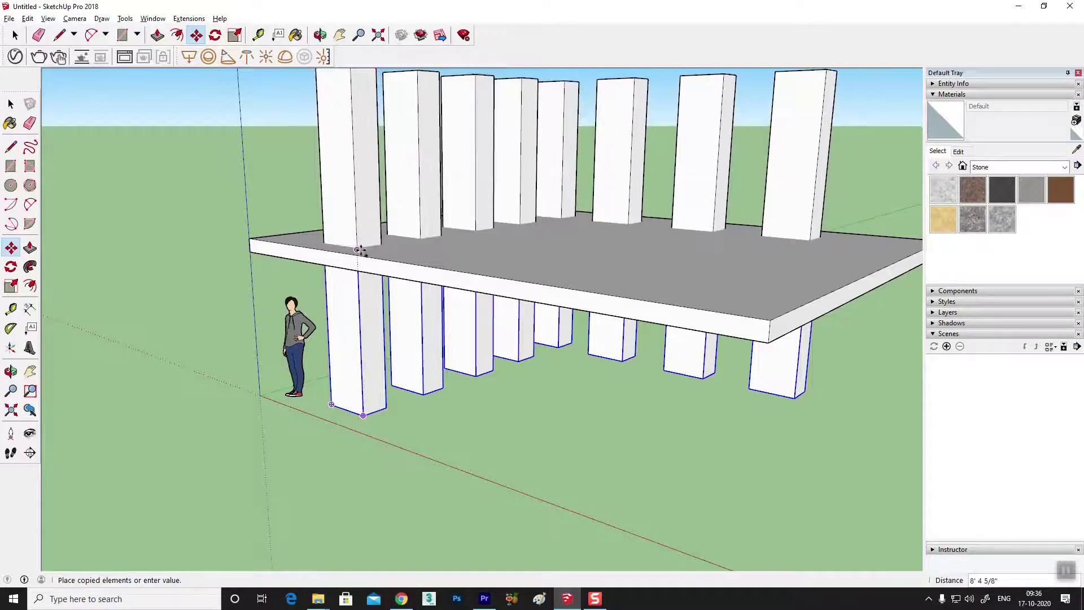
left_click(357, 250)
mouse_move(475, 249)
middle_mouse_down()
mouse_move(875, 358)
mouse_move(460, 392)
mouse_move(431, 382)
mouse_move(561, 368)
mouse_move(608, 407)
mouse_move(467, 300)
mouse_move(547, 227)
mouse_move(299, 424)
mouse_move(358, 354)
mouse_move(392, 283)
mouse_move(404, 337)
mouse_move(319, 332)
mouse_move(296, 343)
mouse_move(368, 314)
mouse_move(372, 364)
mouse_move(353, 399)
mouse_move(435, 327)
mouse_move(559, 363)
mouse_move(544, 166)
mouse_move(445, 337)
mouse_move(484, 314)
mouse_move(496, 337)
mouse_move(523, 262)
mouse_move(482, 334)
mouse_move(516, 307)
mouse_move(492, 334)
middle_mouse_up()
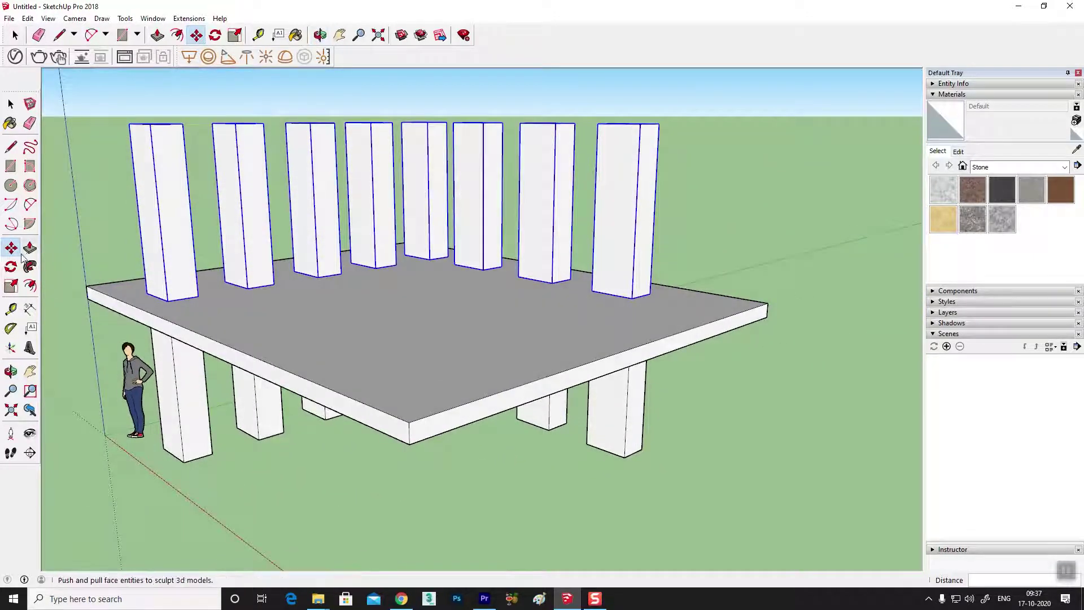
- Make the circle on the slab corner its own group and open it for editing
left_click(14, 185)
middle_click_drag(388, 375, 334, 460)
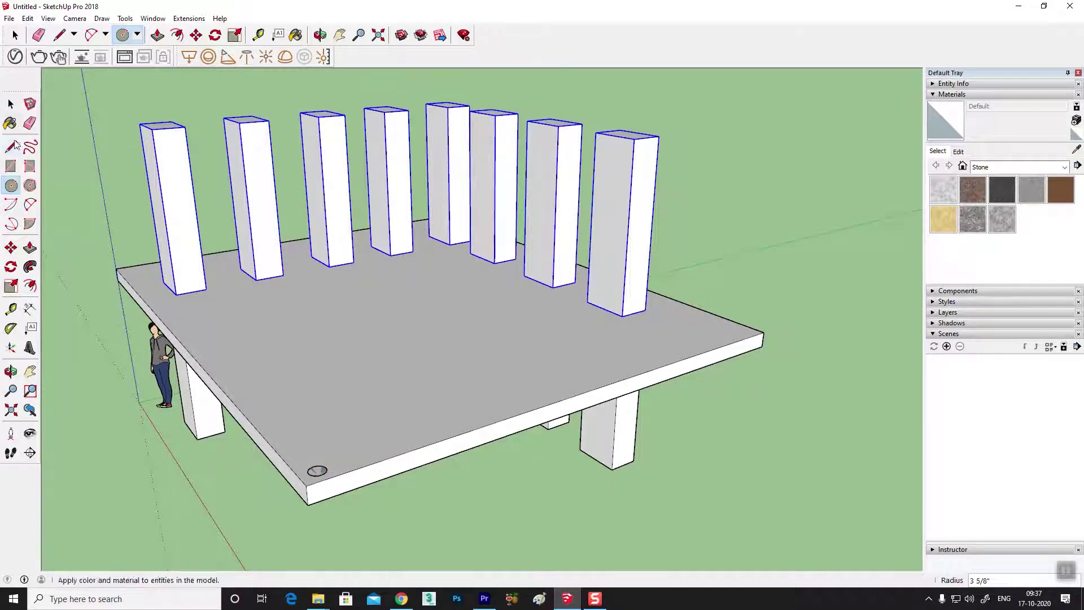
left_click(10, 104)
scroll(326, 480, "up", 3)
left_click(289, 428)
right_click(290, 429)
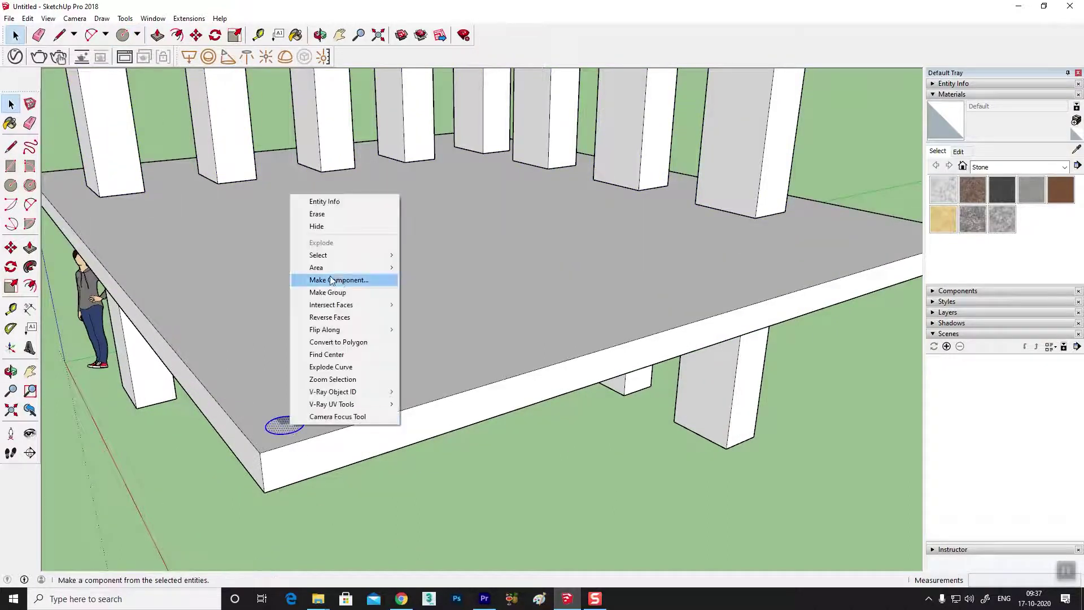
left_click(333, 290)
double_click(277, 430)
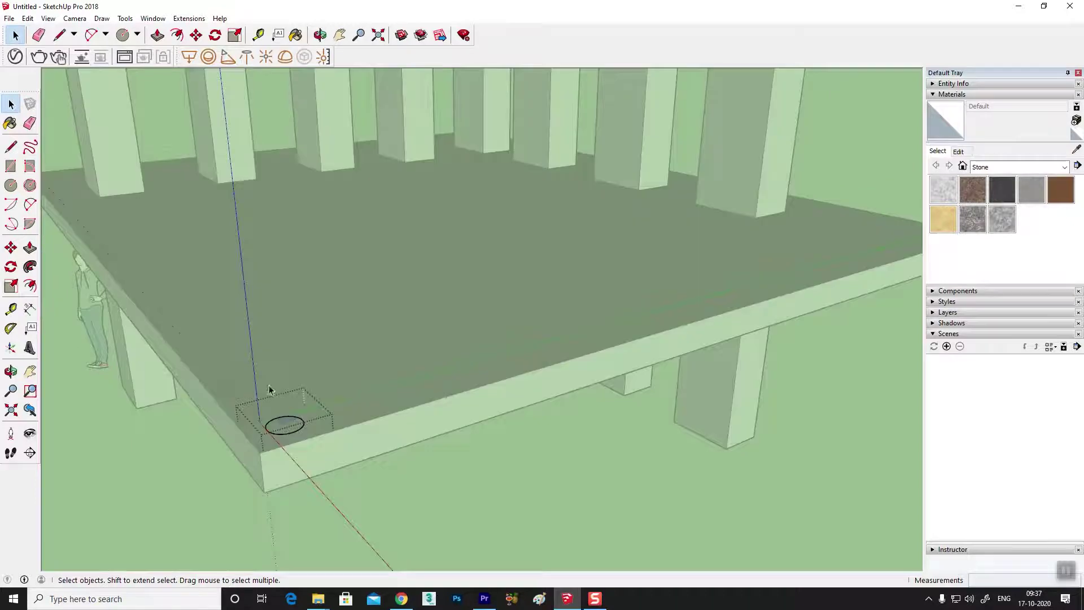
- Extrude the circle into a cylinder about 2' 8 5/16" tall and exit the group
left_click(9, 249)
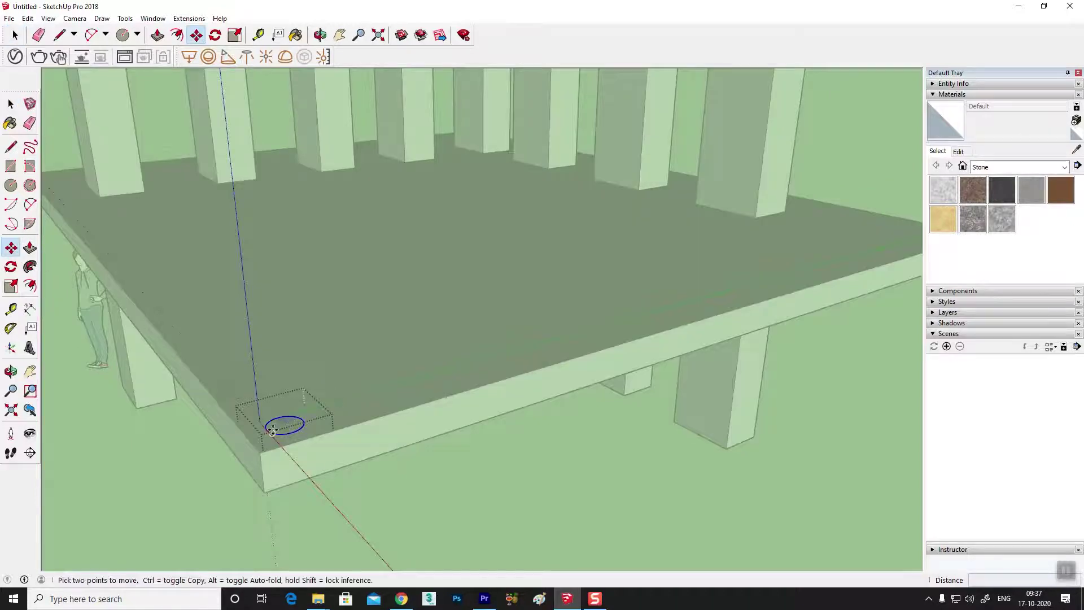
left_click(35, 254)
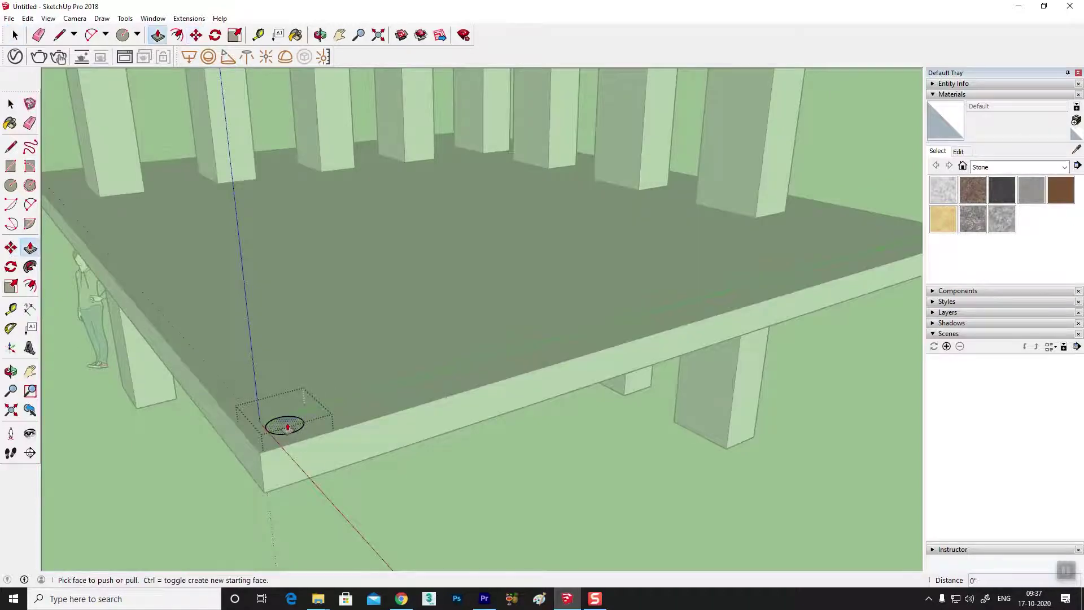
left_click_drag(286, 428, 270, 264)
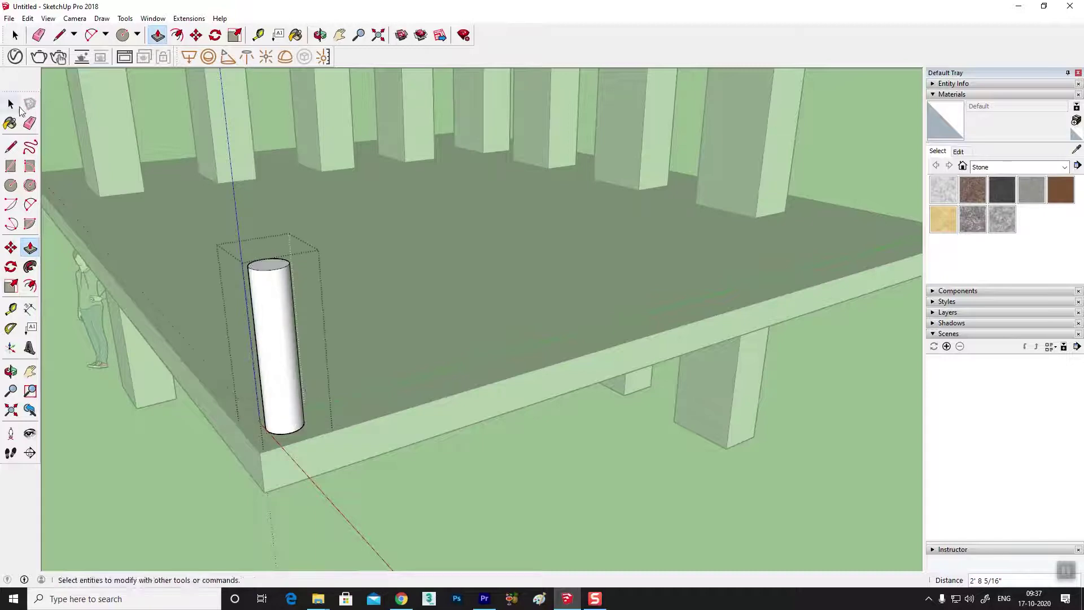
left_click(11, 104)
left_click(408, 418)
mouse_move(447, 476)
middle_mouse_down()
mouse_move(395, 467)
mouse_move(460, 430)
middle_mouse_up()
scroll(395, 467, "down", 3)
scroll(565, 438, "up", 3)
mouse_move(564, 433)
middle_mouse_down()
mouse_move(538, 446)
mouse_move(494, 435)
middle_mouse_up()
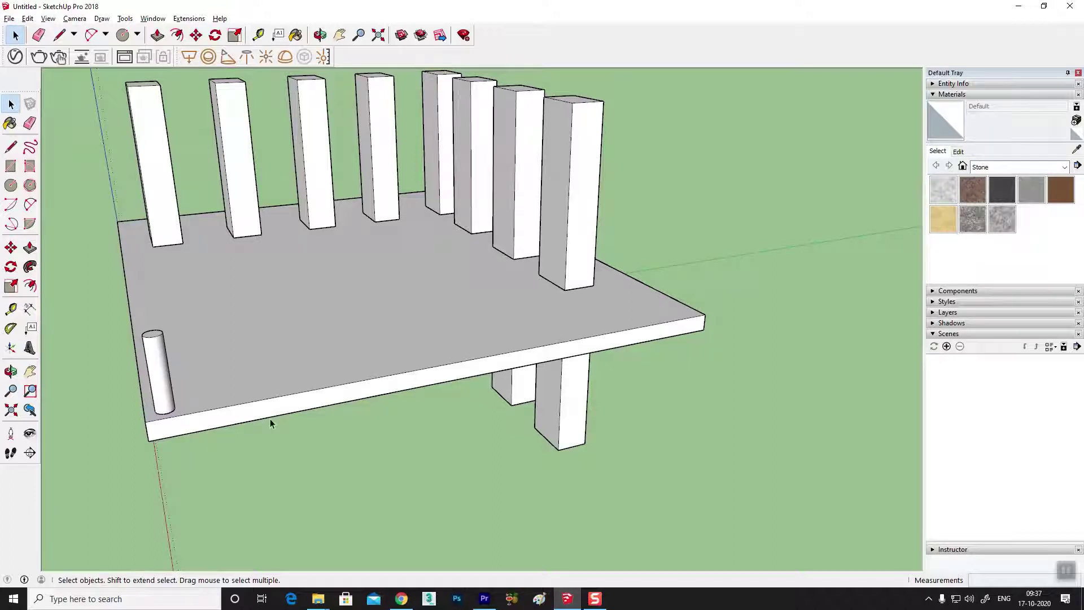
- Copy the cylinder to the slab's right corner and fill the gap with 10 evenly spaced copies
left_click(11, 248)
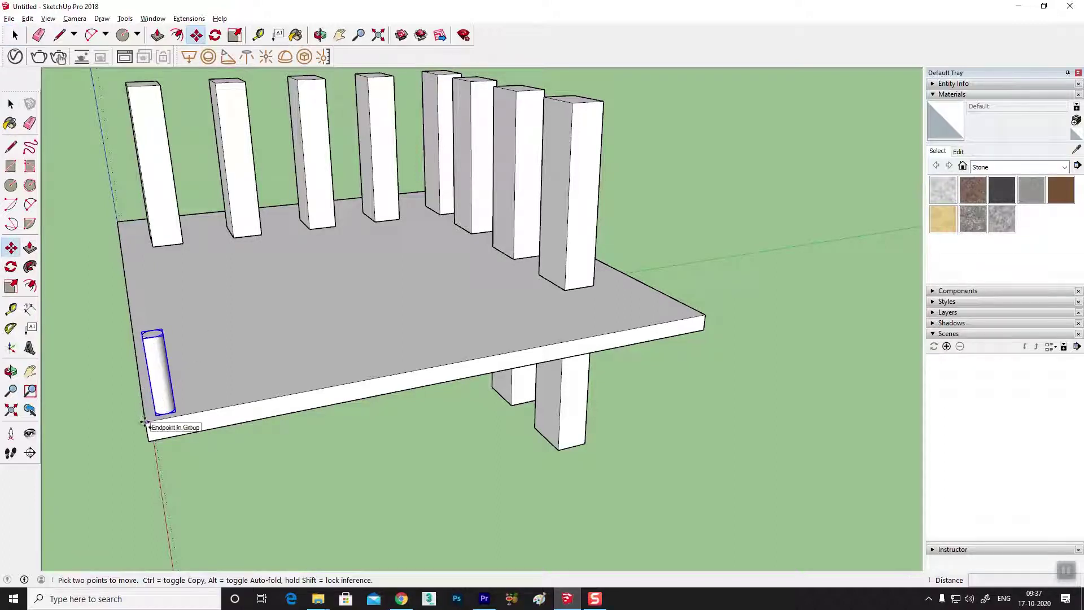
left_click(146, 422)
key("ctrl")
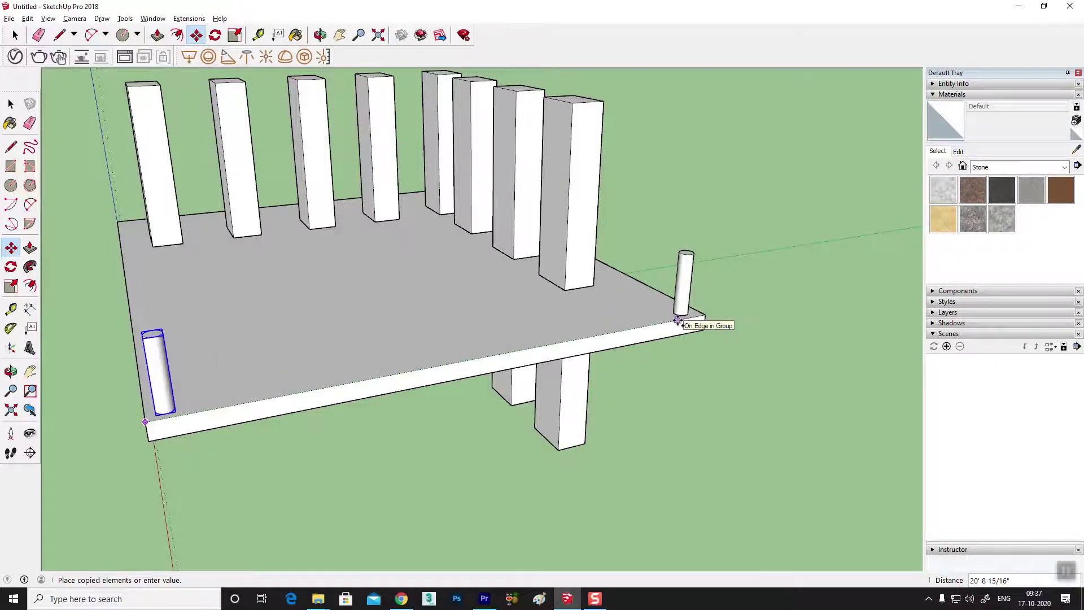
left_click(677, 321)
mouse_move(552, 380)
middle_mouse_down()
mouse_move(517, 423)
mouse_move(600, 416)
middle_mouse_up()
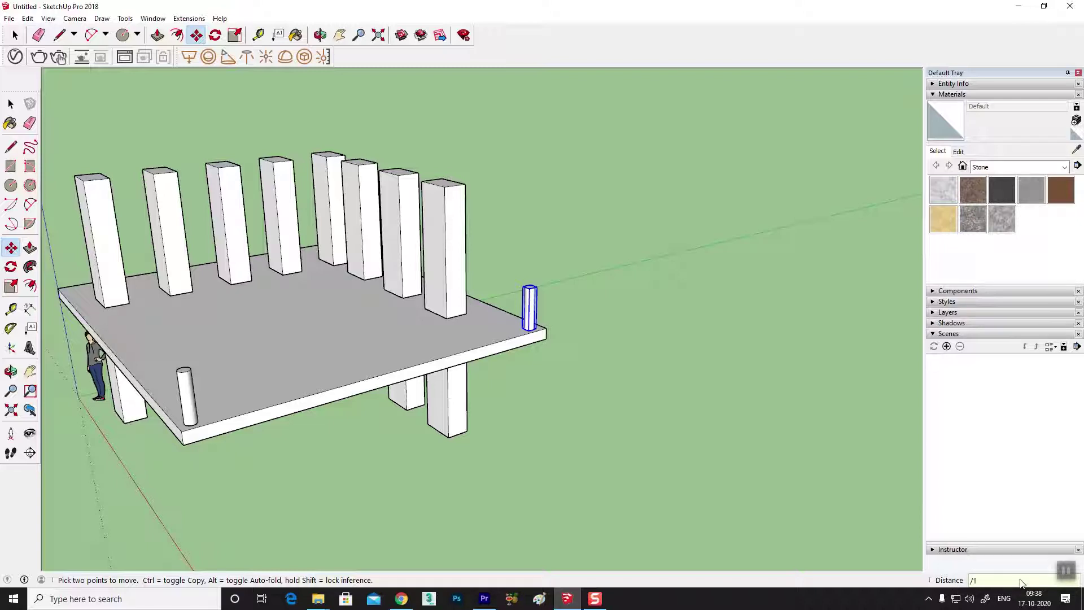
type("0")
key("Return")
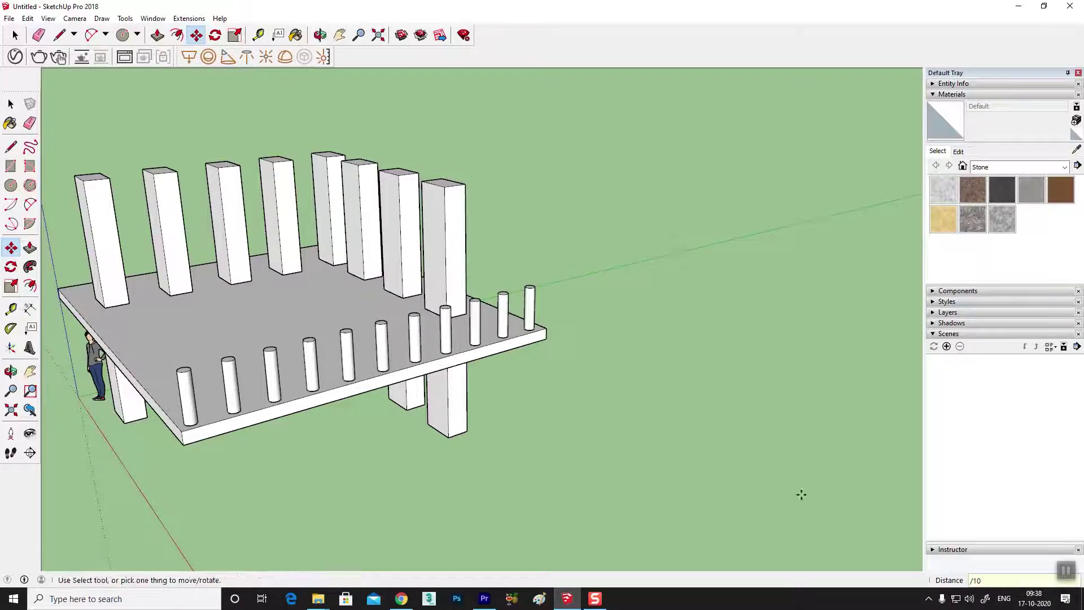
middle_click_drag(490, 406, 414, 305)
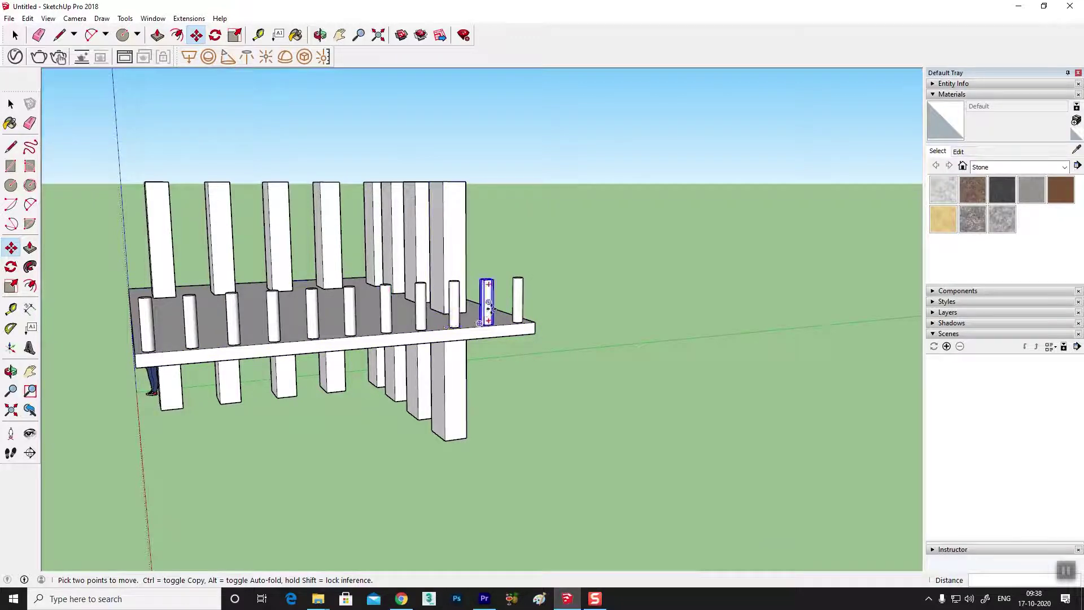
mouse_move(469, 319)
middle_mouse_down()
mouse_move(392, 370)
mouse_move(581, 374)
mouse_move(704, 423)
mouse_move(153, 368)
mouse_move(334, 282)
mouse_move(569, 416)
mouse_move(341, 425)
mouse_move(375, 440)
middle_mouse_up()
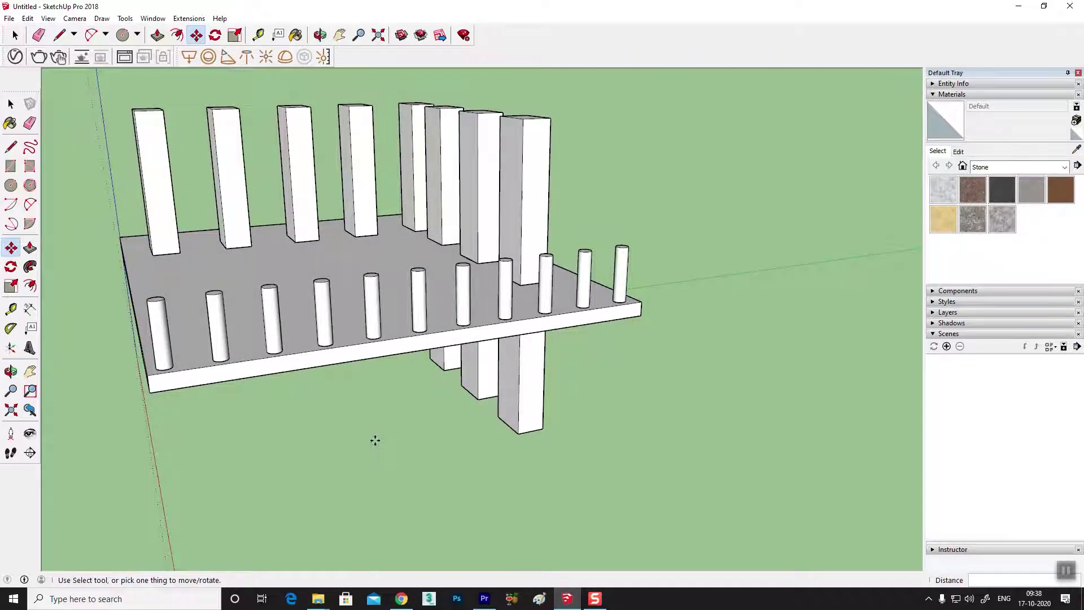
scroll(375, 440, "up", 3)
mouse_move(375, 440)
middle_mouse_down()
mouse_move(431, 303)
mouse_move(375, 413)
mouse_move(668, 399)
mouse_move(672, 367)
mouse_move(92, 368)
mouse_move(480, 356)
mouse_move(673, 375)
mouse_move(496, 394)
mouse_move(649, 339)
middle_mouse_up()
scroll(375, 413, "down", 5)
- Copy the end cylinder to the far end of the side edge and array it /10
key("Escape")
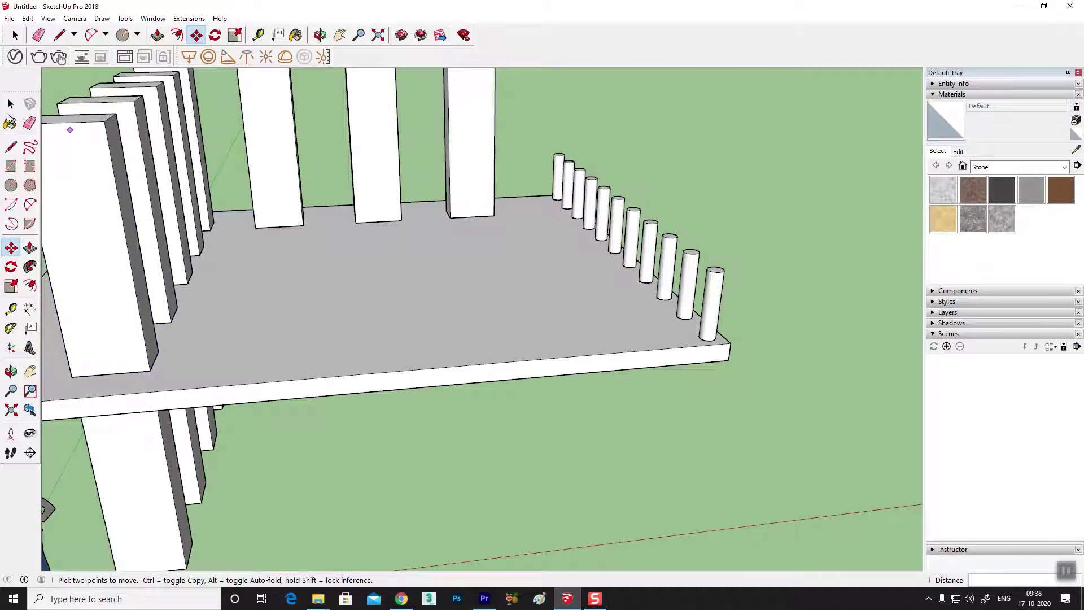
key("space")
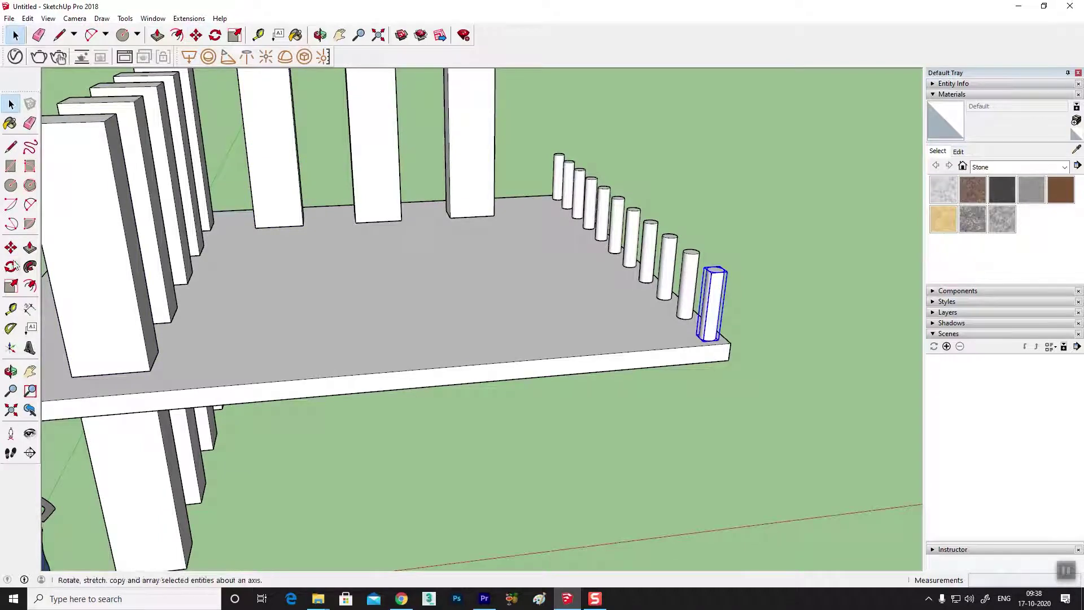
left_click(11, 252)
key("ctrl")
left_click(730, 343)
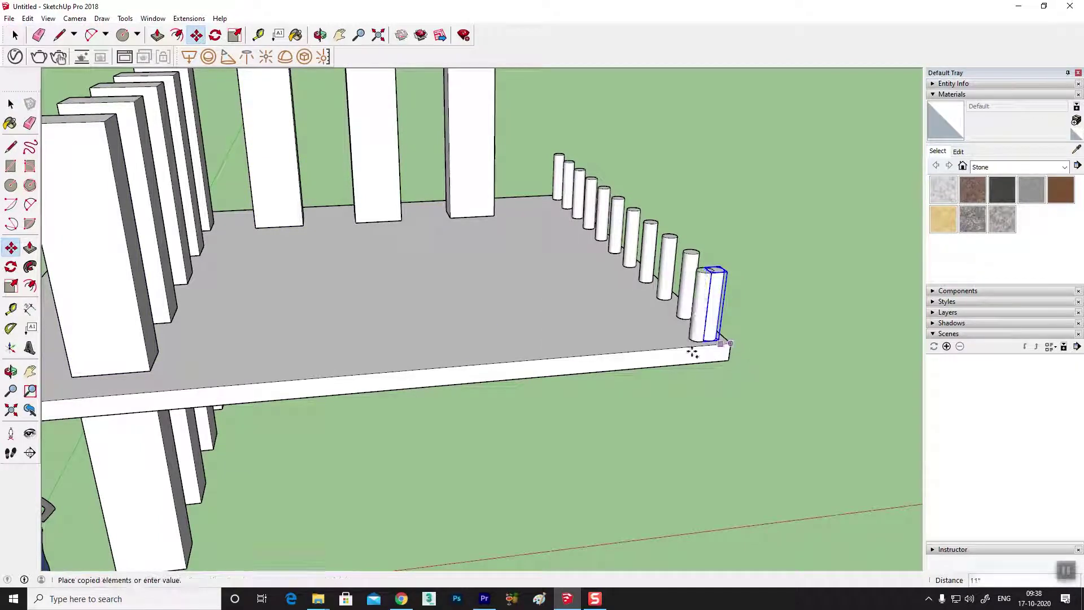
left_click(178, 391)
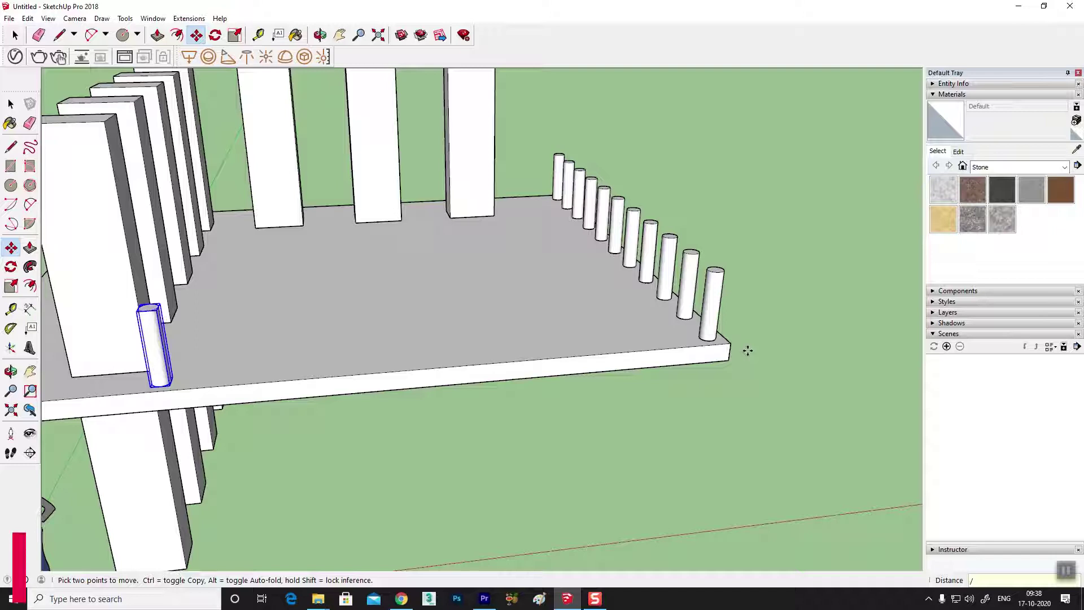
type("10")
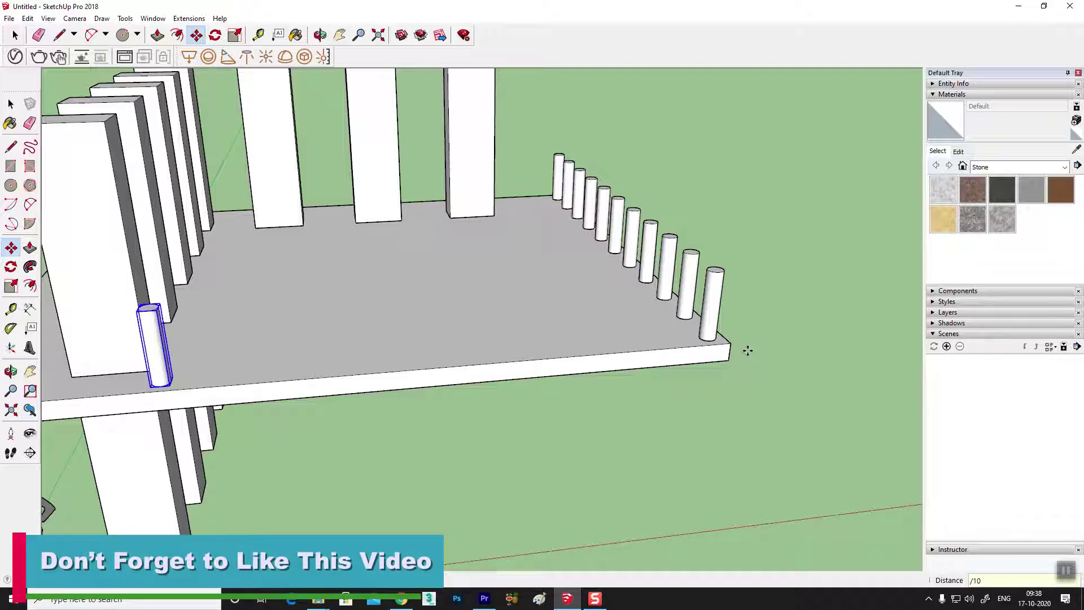
key("Return")
scroll(743, 349, "down", 5)
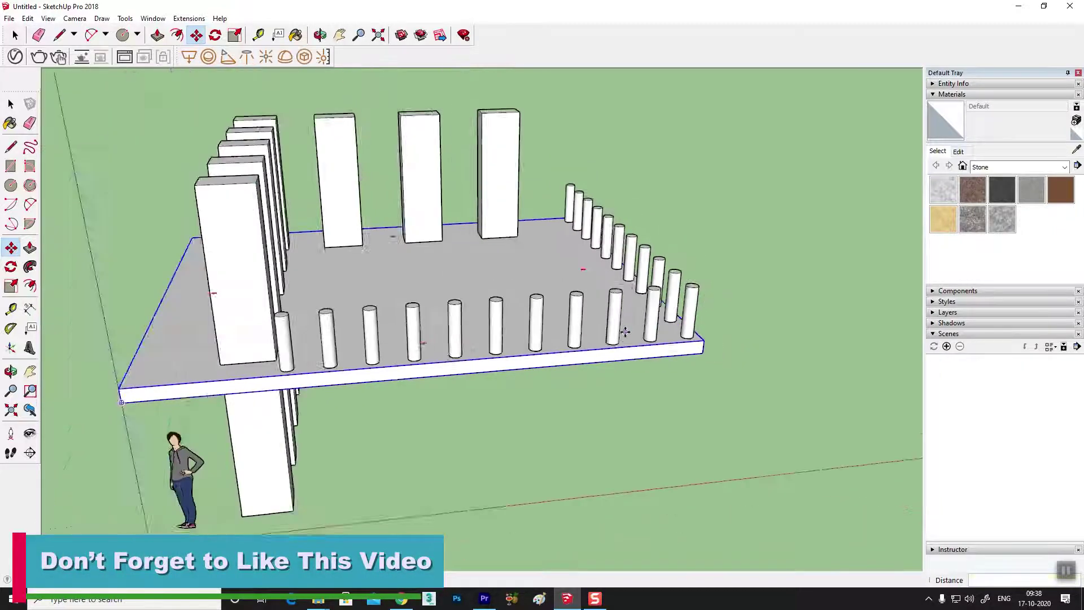
scroll(784, 358, "down", 4)
mouse_move(784, 358)
middle_mouse_down()
mouse_move(259, 290)
mouse_move(832, 302)
mouse_move(367, 310)
mouse_move(496, 327)
mouse_move(269, 356)
mouse_move(813, 349)
mouse_move(702, 395)
mouse_move(530, 333)
mouse_move(683, 407)
mouse_move(509, 339)
mouse_move(591, 354)
mouse_move(682, 346)
mouse_move(448, 387)
mouse_move(546, 382)
middle_mouse_up()
key("m")
scroll(530, 332, "up", 3)
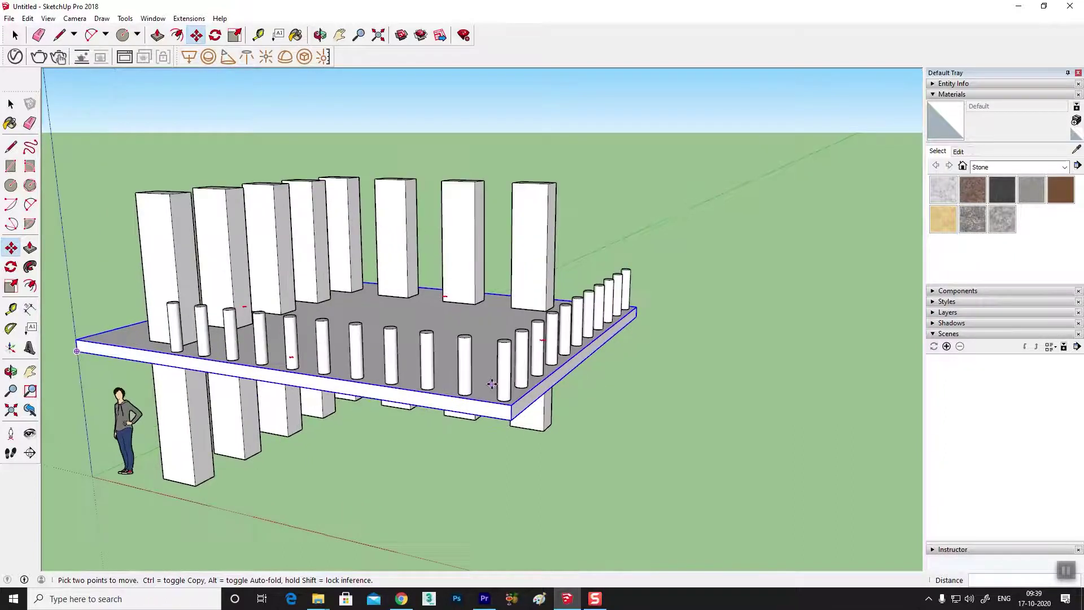
mouse_move(629, 406)
middle_mouse_down()
mouse_move(210, 446)
mouse_move(638, 415)
mouse_move(463, 406)
mouse_move(658, 416)
mouse_move(769, 407)
mouse_move(320, 404)
mouse_move(576, 406)
mouse_move(255, 339)
mouse_move(569, 344)
mouse_move(573, 408)
mouse_move(431, 395)
middle_mouse_up()
key("m")
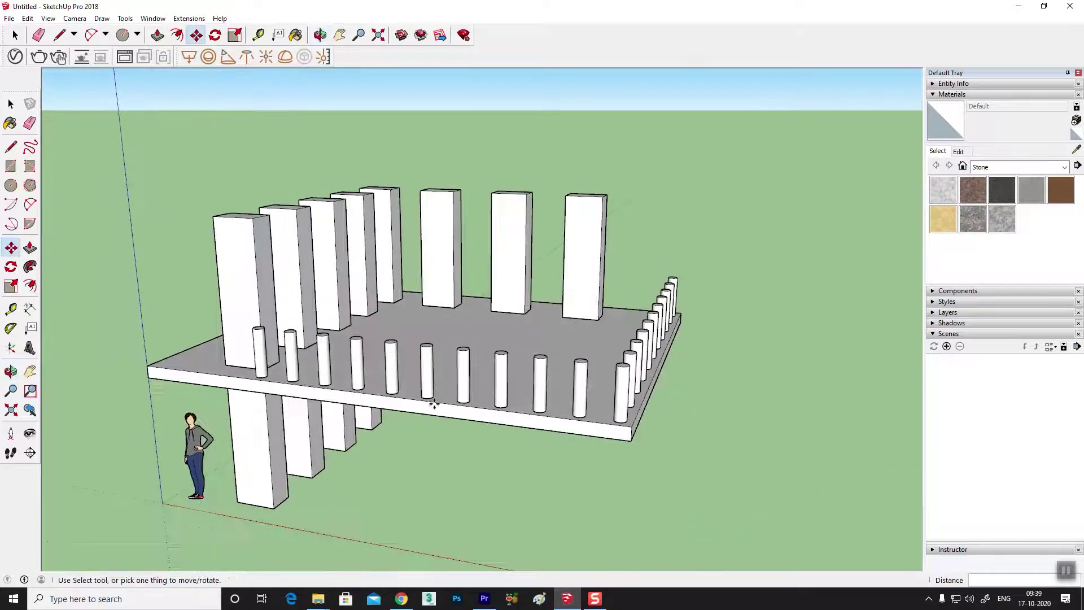
mouse_move(501, 383)
middle_mouse_down()
mouse_move(467, 387)
mouse_move(500, 418)
mouse_move(443, 412)
mouse_move(700, 388)
middle_mouse_up()
mouse_move(565, 391)
middle_mouse_down()
mouse_move(233, 462)
mouse_move(779, 421)
mouse_move(496, 346)
mouse_move(346, 436)
mouse_move(777, 440)
mouse_move(653, 444)
mouse_move(687, 491)
mouse_move(634, 443)
mouse_move(544, 399)
mouse_move(220, 328)
middle_mouse_up()
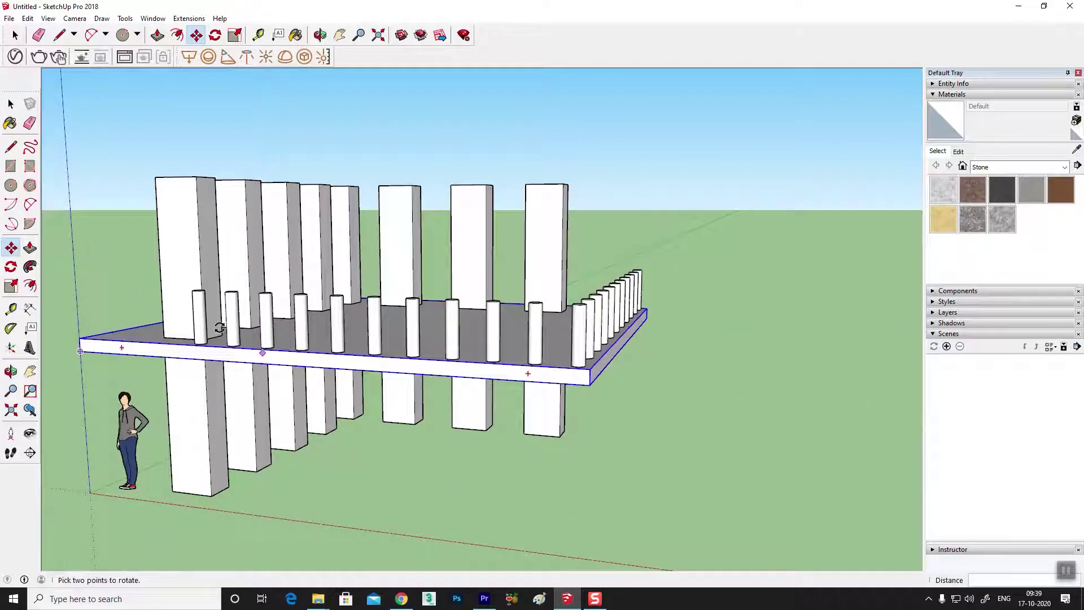
- From a front view, window-select the cylindrical balusters on both slab edges, excluding the pillars, and orbit to check
left_click(11, 104)
mouse_move(339, 339)
middle_mouse_down()
mouse_move(665, 435)
mouse_move(508, 341)
middle_mouse_up()
left_click_drag(737, 228, 593, 307)
mouse_move(593, 308)
middle_mouse_down()
mouse_move(581, 387)
mouse_move(720, 410)
mouse_move(691, 275)
middle_mouse_up()
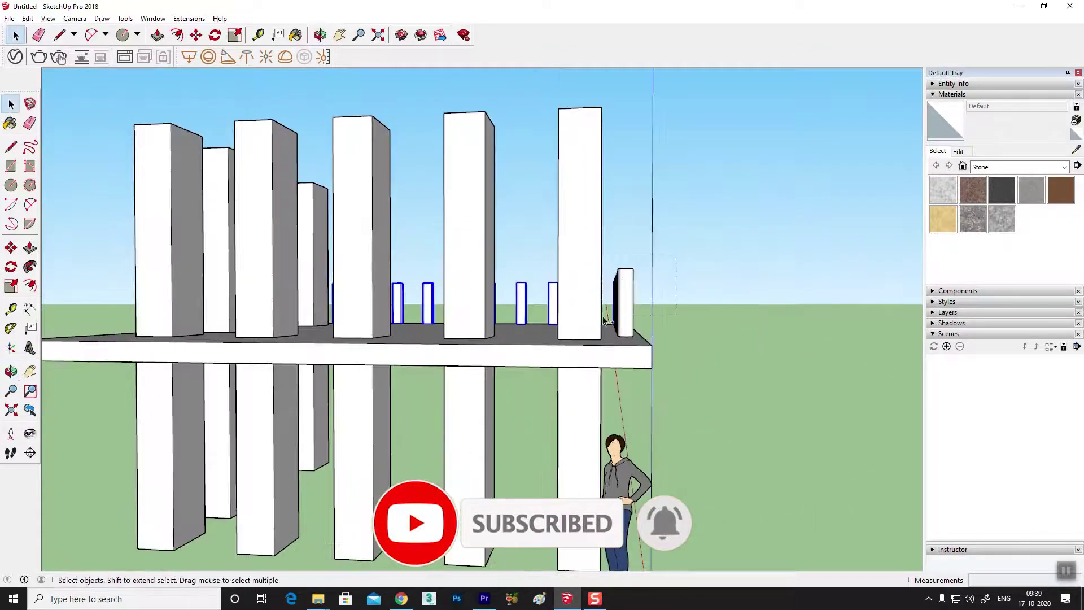
mouse_move(681, 320)
middle_mouse_down()
mouse_move(562, 469)
mouse_move(590, 493)
middle_mouse_up()
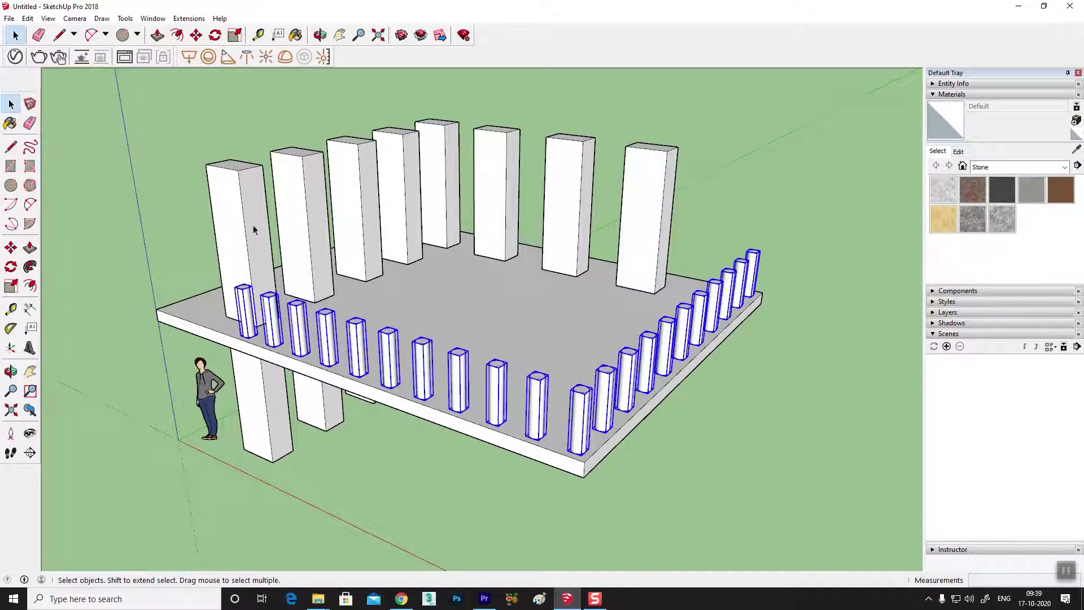
scroll(330, 265, "down", 2)
scroll(347, 292, "up", 3)
scroll(399, 296, "down", 2)
mouse_move(398, 296)
middle_mouse_down()
mouse_move(605, 374)
mouse_move(238, 351)
mouse_move(707, 357)
mouse_move(629, 369)
mouse_move(610, 322)
mouse_move(405, 379)
mouse_move(442, 405)
mouse_move(248, 421)
mouse_move(266, 457)
mouse_move(260, 452)
middle_mouse_up()
- Copy a ground-floor pillar further along the ground under the slab
left_click(10, 247)
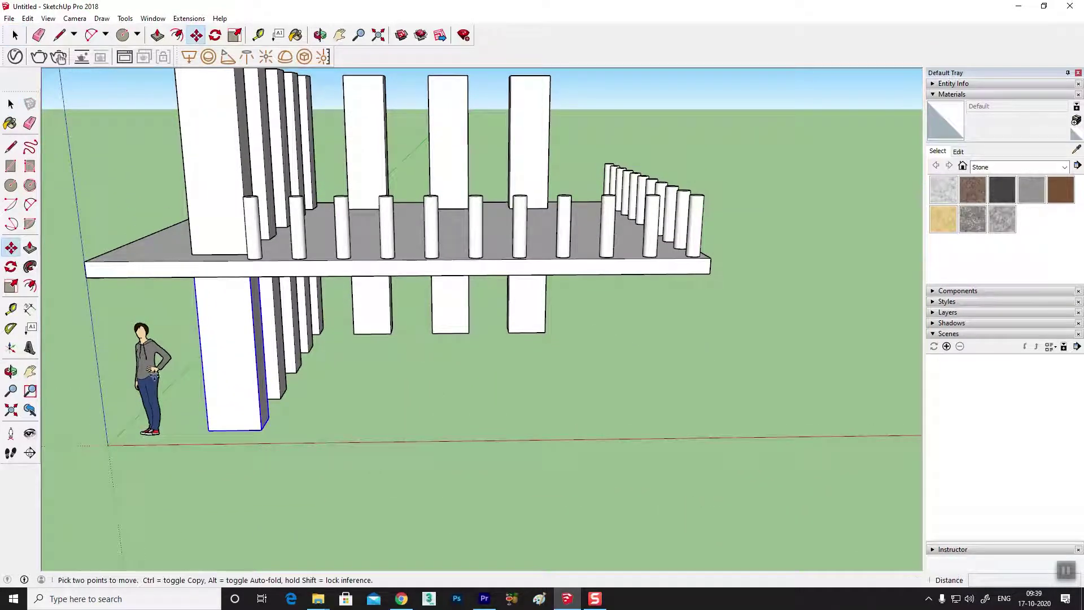
key("ctrl")
left_click(209, 430)
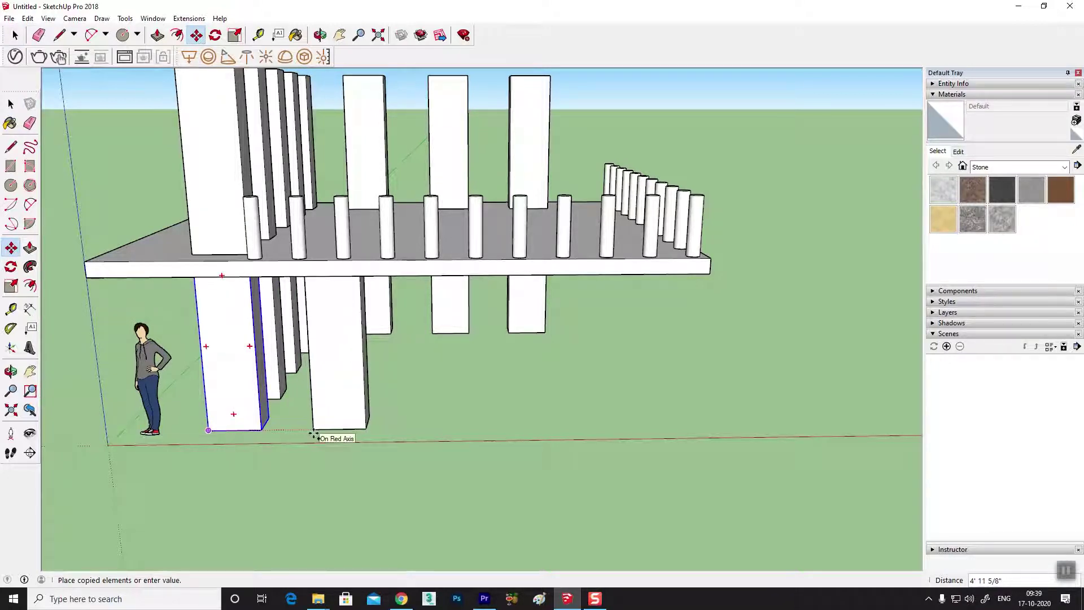
left_click(313, 434)
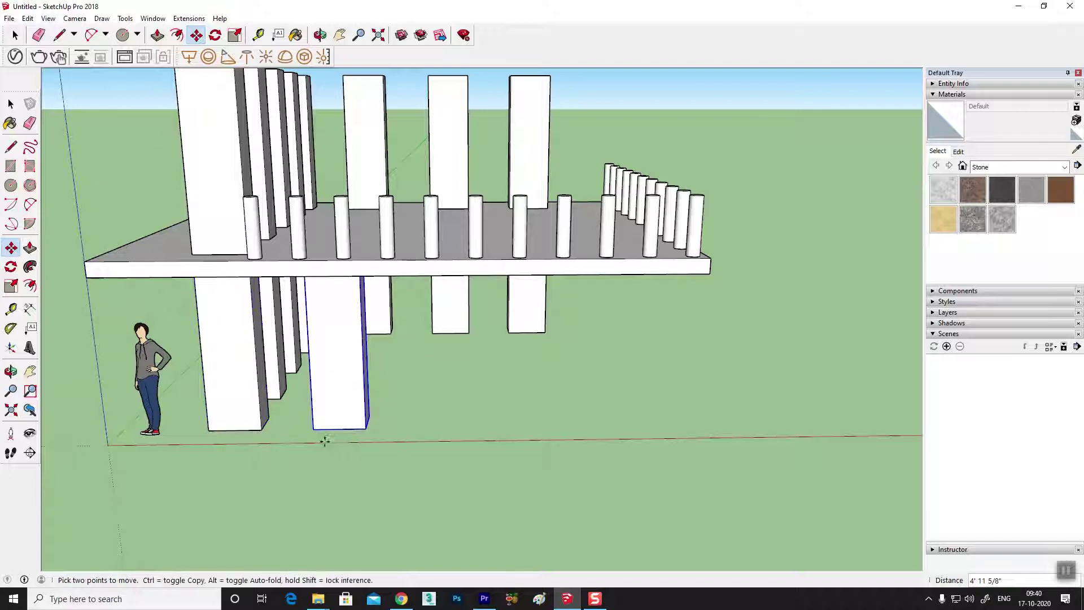
scroll(248, 448, "up", 3)
middle_click_drag(248, 448, 283, 467)
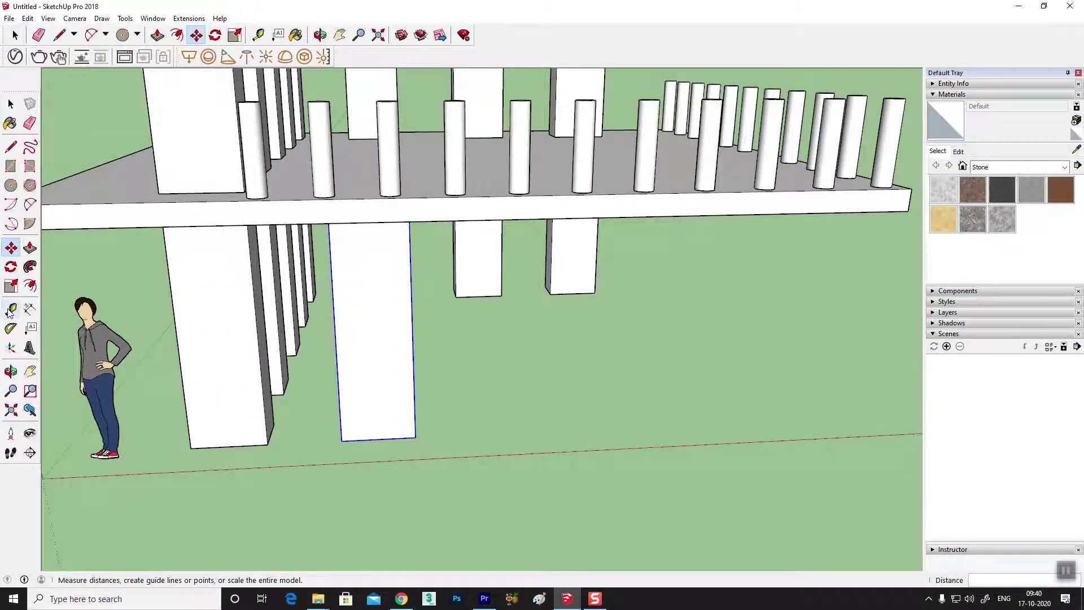
- Dimension the 2' 5 9/16" spacing between the two front ground pillars
left_click(30, 313)
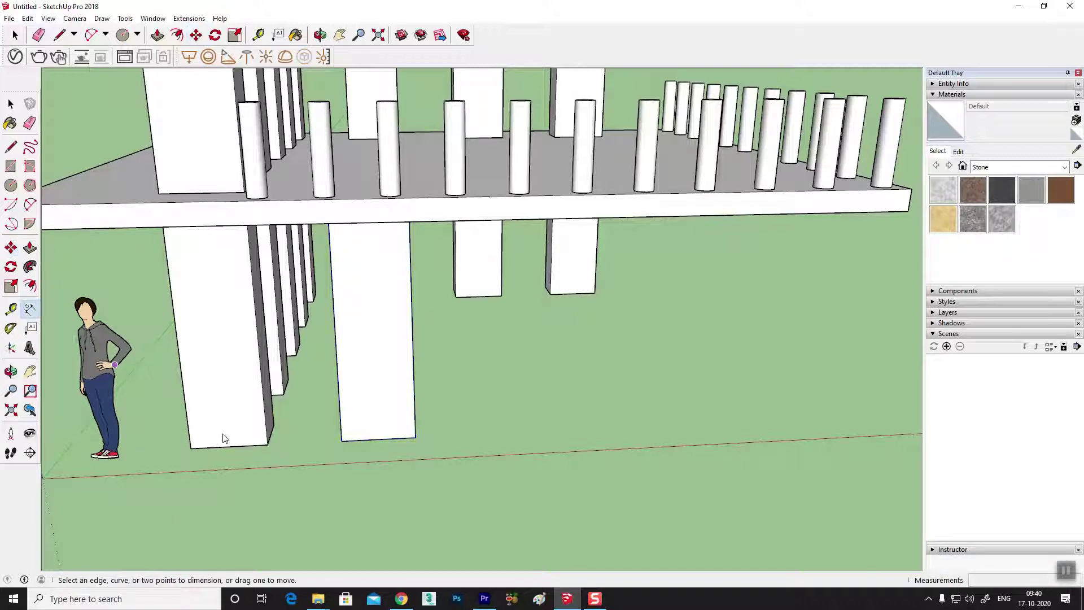
left_click(268, 445)
left_click(341, 442)
left_click(338, 467)
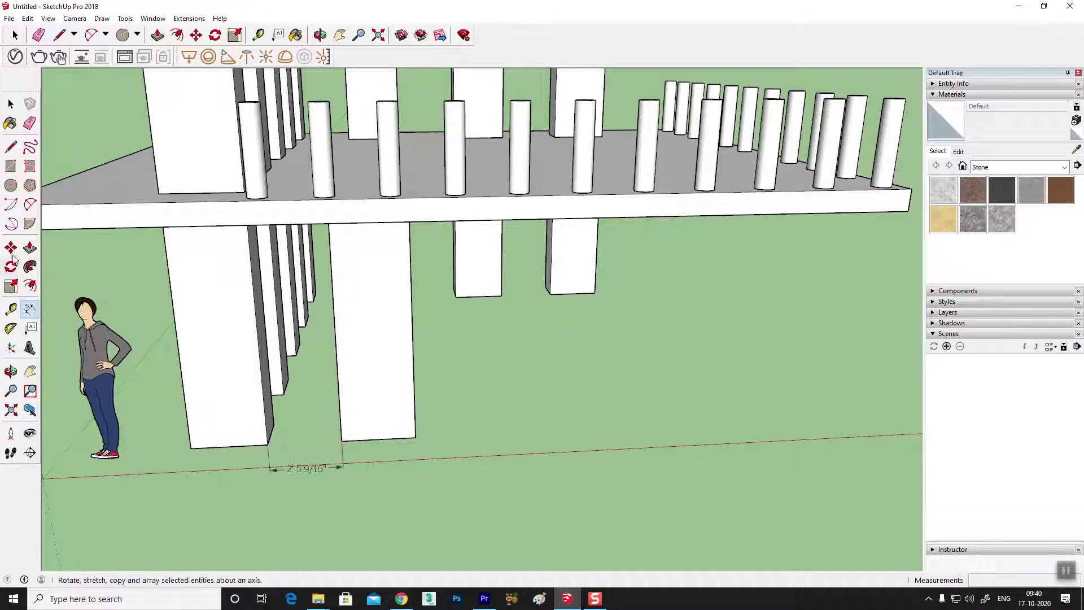
- Copy the second ground pillar exactly 24 along
left_click(11, 248)
key("ctrl")
left_click(341, 441)
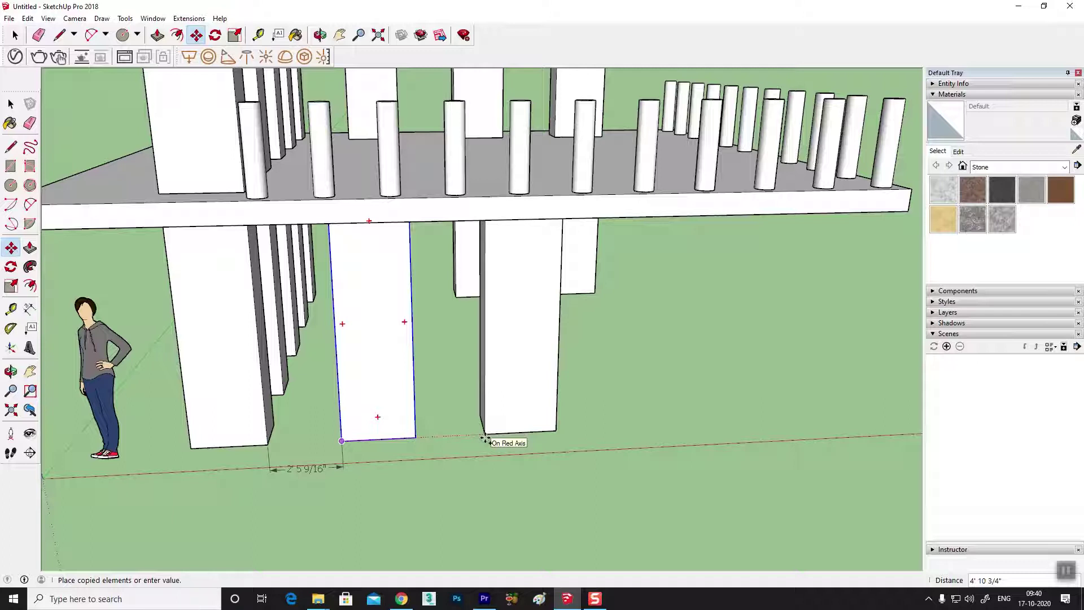
type("24")
key("Return")
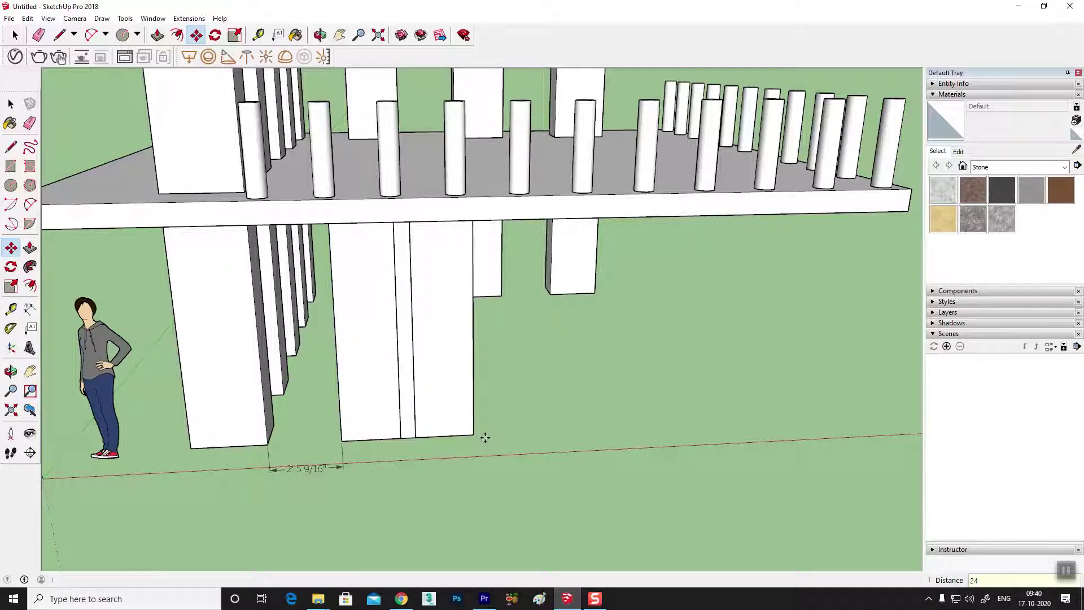
mouse_move(413, 394)
middle_mouse_down()
mouse_move(423, 400)
mouse_move(353, 409)
mouse_move(438, 391)
mouse_move(345, 383)
mouse_move(425, 401)
mouse_move(327, 395)
mouse_move(349, 390)
mouse_move(470, 452)
mouse_move(460, 317)
mouse_move(435, 273)
mouse_move(431, 392)
mouse_move(271, 350)
middle_mouse_up()
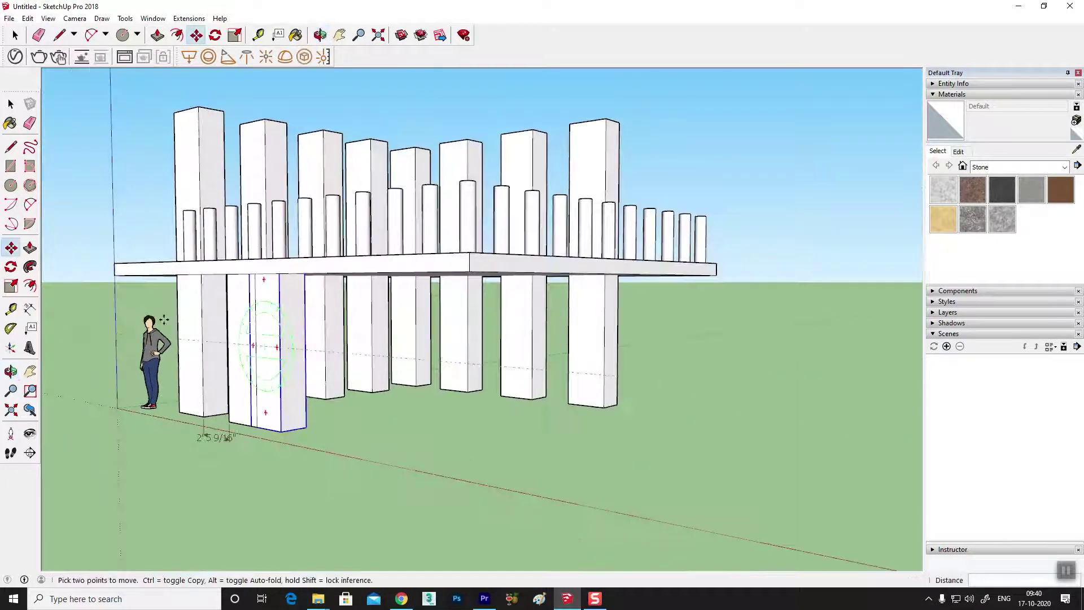
- Draw a 5 by 5 trial rectangle on the ground beside the pillars
left_click(30, 166)
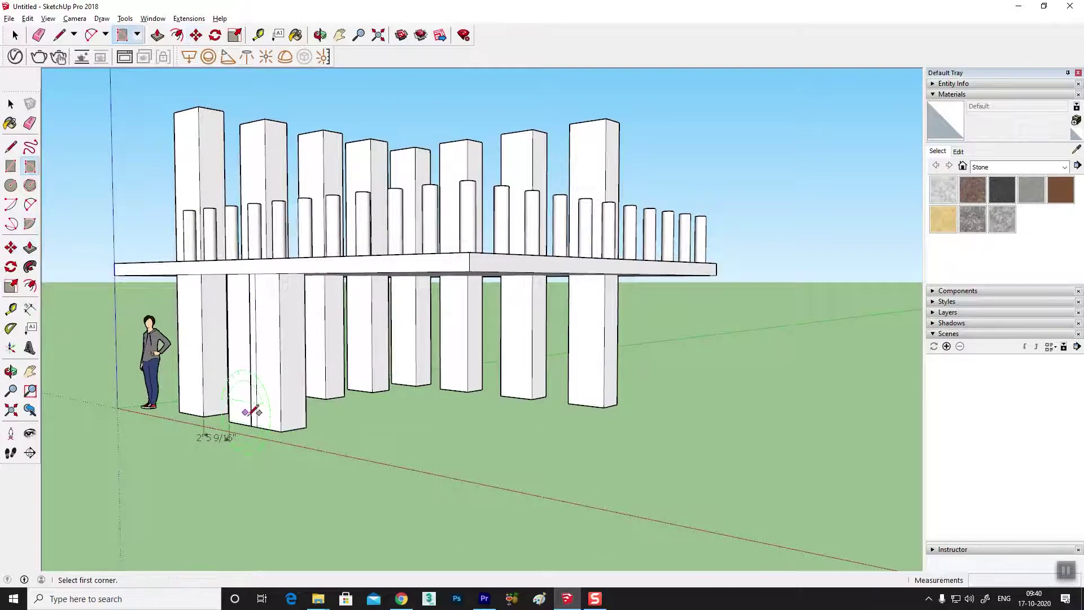
middle_click_drag(286, 412, 315, 461)
left_click(14, 169)
mouse_move(467, 435)
middle_mouse_down()
mouse_move(460, 472)
mouse_move(484, 404)
mouse_move(618, 422)
mouse_move(350, 526)
mouse_move(414, 300)
mouse_move(453, 348)
mouse_move(511, 383)
mouse_move(476, 346)
mouse_move(462, 400)
mouse_move(564, 453)
mouse_move(447, 434)
middle_mouse_up()
left_click_drag(448, 434, 395, 412)
key("r")
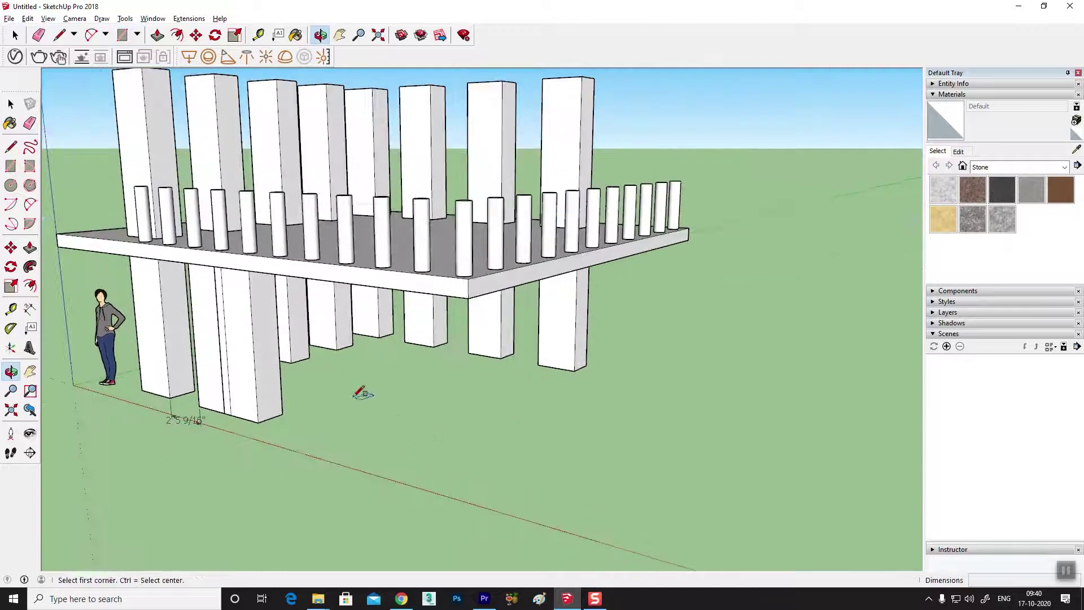
left_click(353, 398)
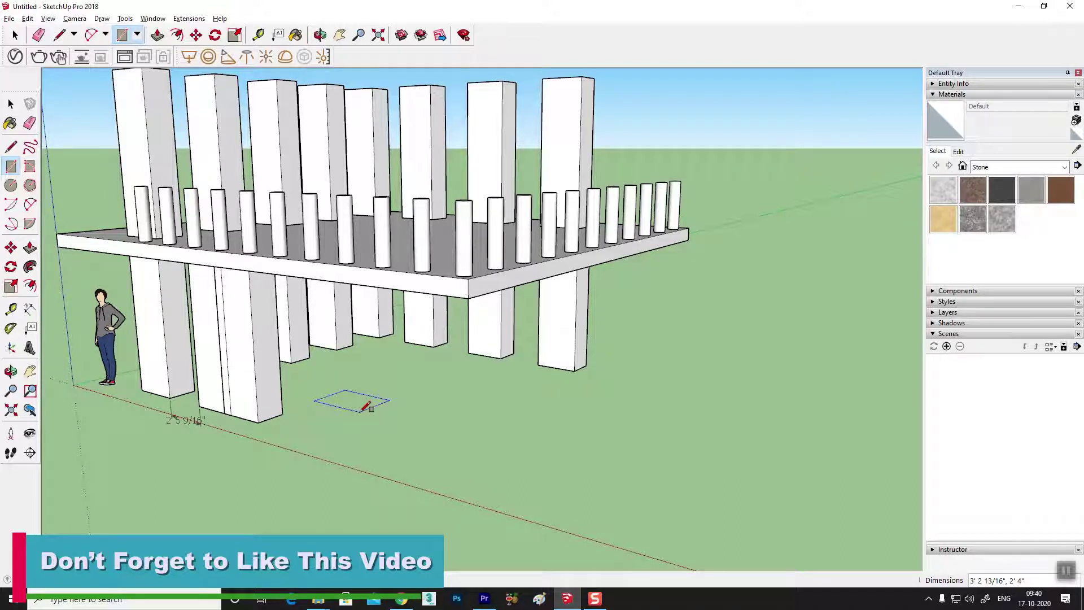
type(",5")
key("Return")
scroll(370, 407, "up", 5)
scroll(406, 440, "up", 3)
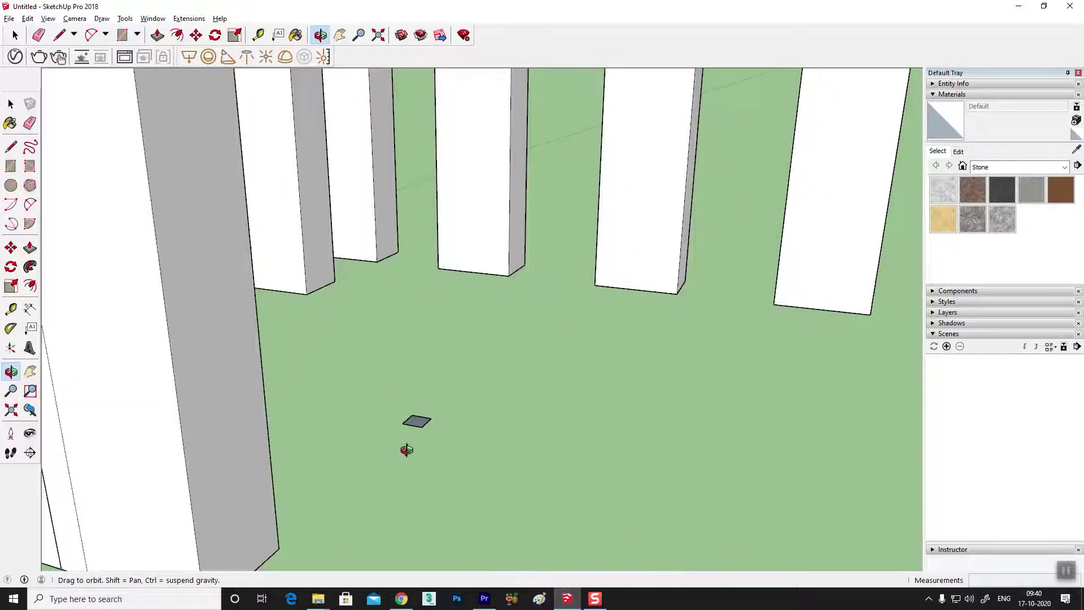
mouse_move(428, 447)
middle_mouse_down("shift")
mouse_move(410, 367)
mouse_move(394, 430)
middle_mouse_up("shift")
- Delete the small 5 by 5 trial rectangle
key("space")
scroll(313, 395, "down", 1)
scroll(310, 393, "down", 5)
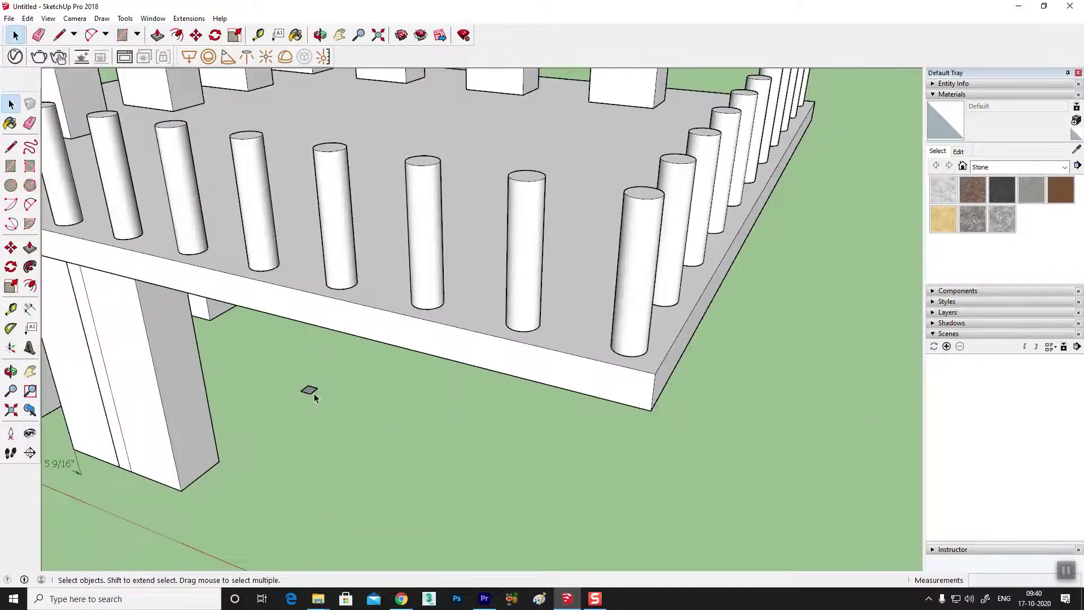
scroll(311, 395, "up", 5)
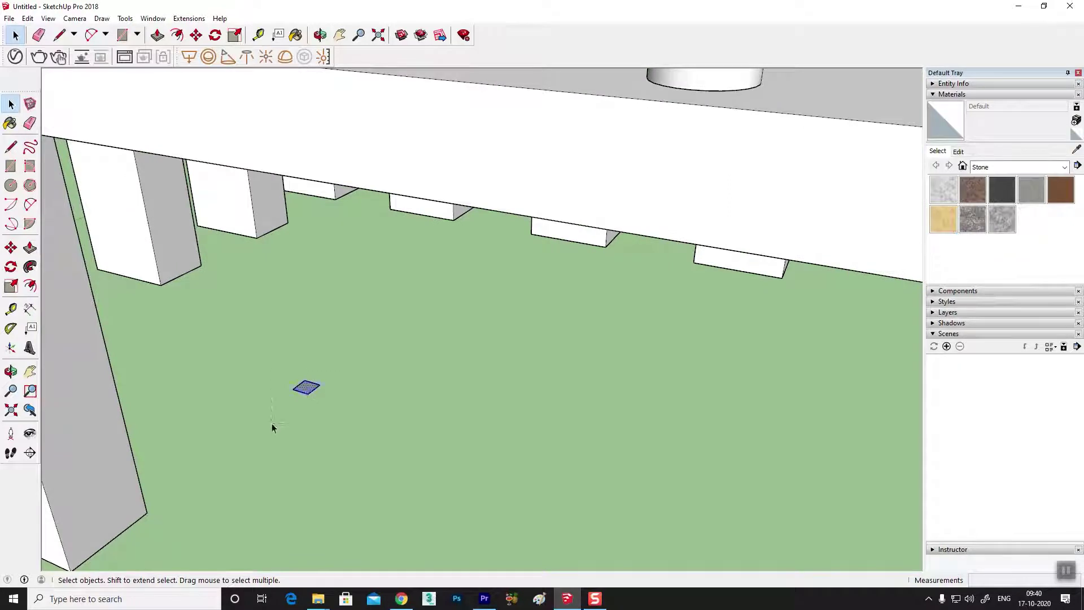
key("Delete")
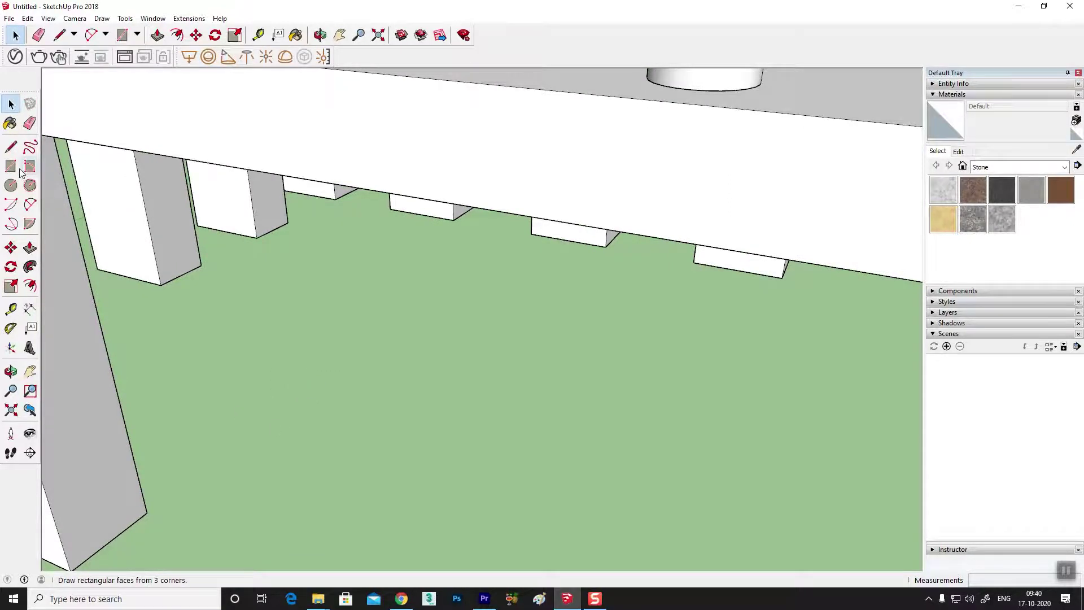
- Draw a 20 by 20 rectangle on the ground in its place
left_click(10, 166)
left_click(207, 367)
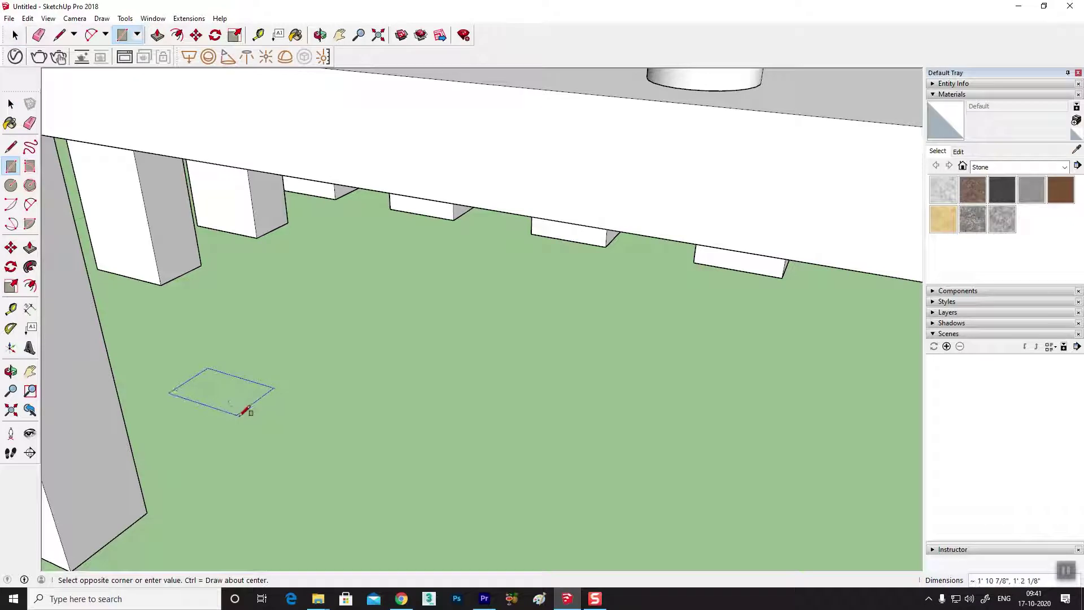
type("0,2")
key("Return")
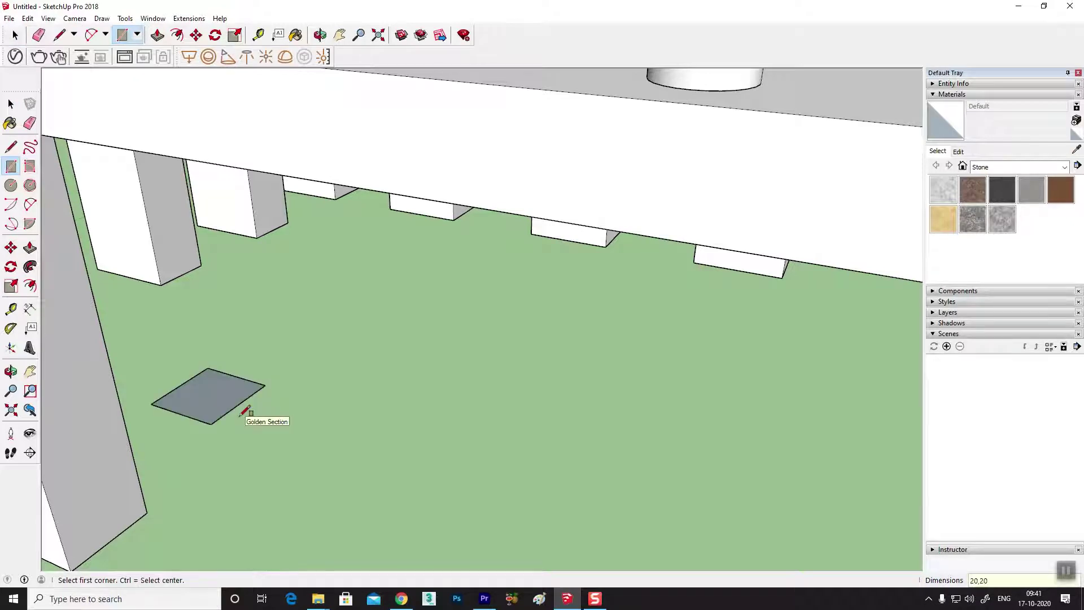
middle_click_drag(253, 408, 237, 316)
- Push/Pull the 20 by 20 square up into a short box
left_click(11, 104)
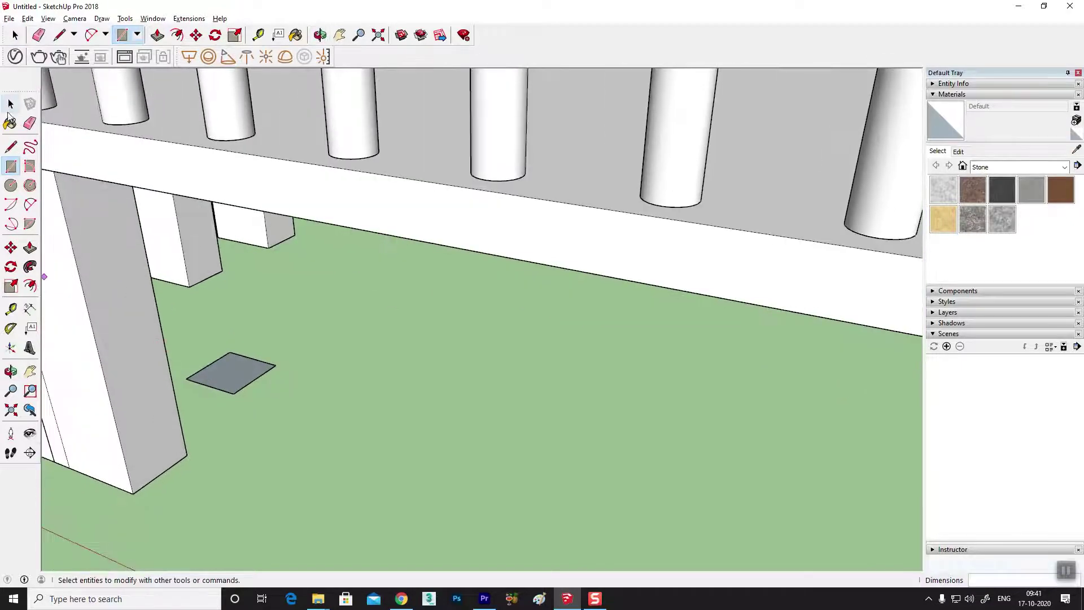
left_click(30, 247)
left_click_drag(231, 372, 227, 272)
left_click(227, 272)
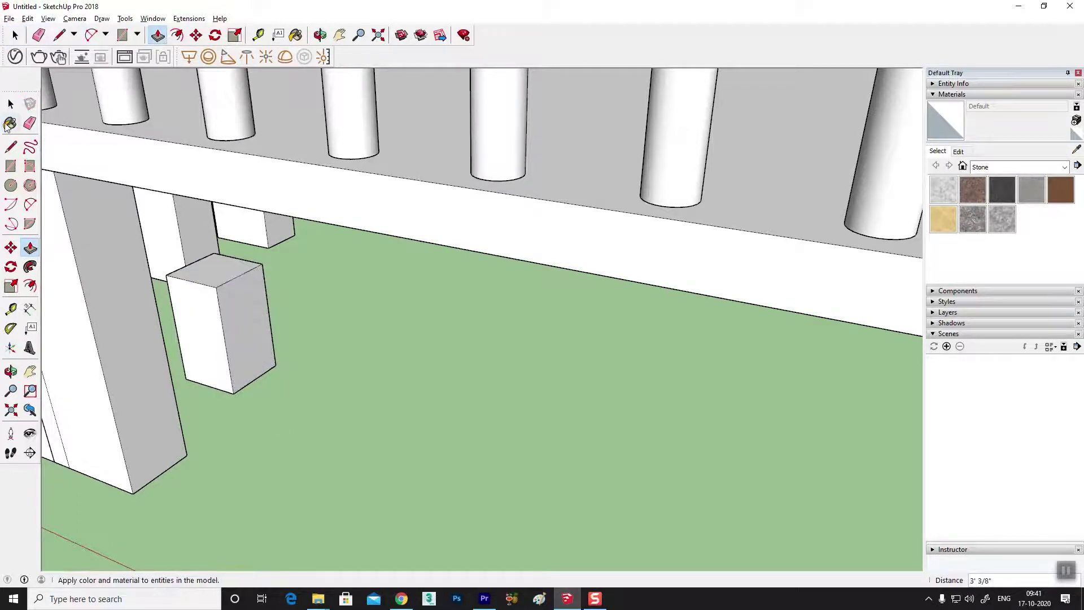
left_click(11, 104)
middle_click_drag(169, 295, 260, 370)
- Make the whole box into a group
triple_click(259, 370)
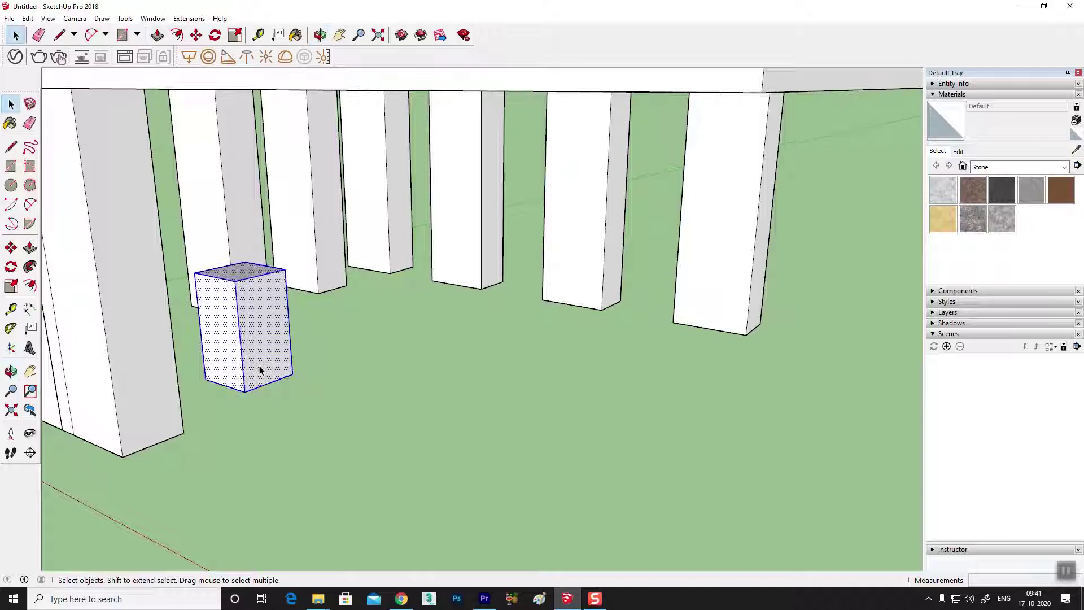
right_click(259, 369)
left_click(282, 463)
mouse_move(244, 470)
middle_mouse_down()
mouse_move(280, 455)
mouse_move(286, 436)
mouse_move(423, 448)
mouse_move(350, 435)
middle_mouse_up()
- Copy the box 50 along the red axis
left_click(11, 247)
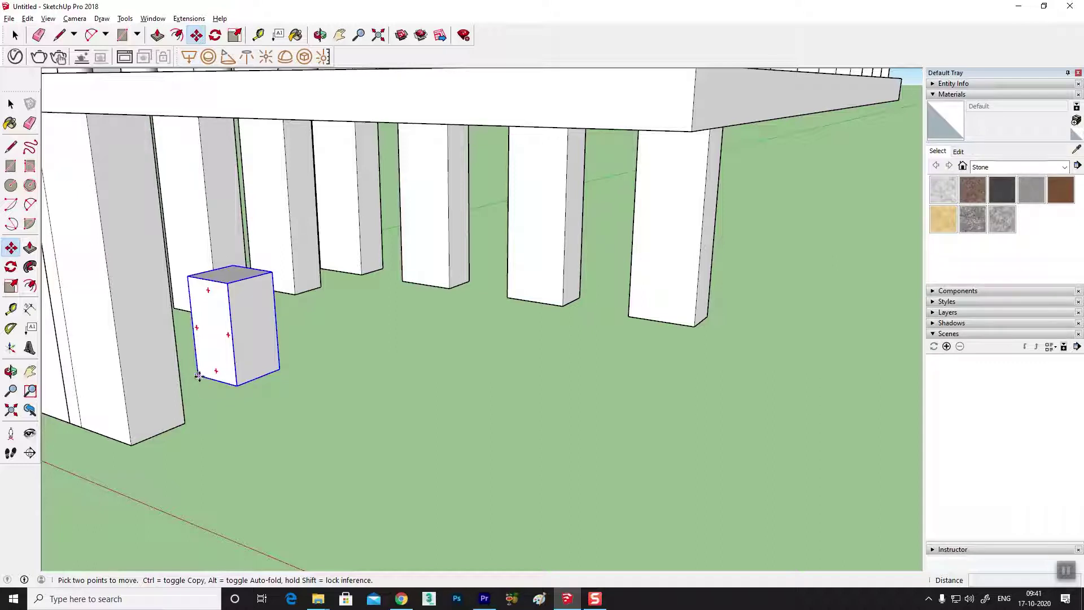
key("ctrl")
left_click(198, 376)
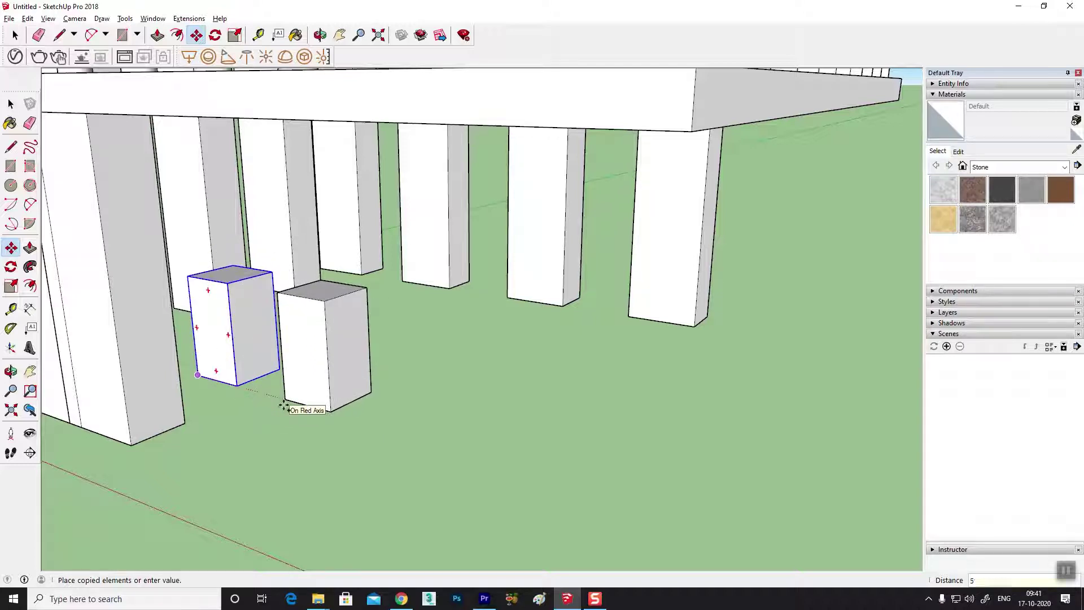
type("0")
key("Return")
mouse_move(274, 423)
middle_mouse_down()
mouse_move(341, 423)
mouse_move(254, 421)
mouse_move(399, 407)
mouse_move(452, 420)
mouse_move(440, 421)
middle_mouse_up()
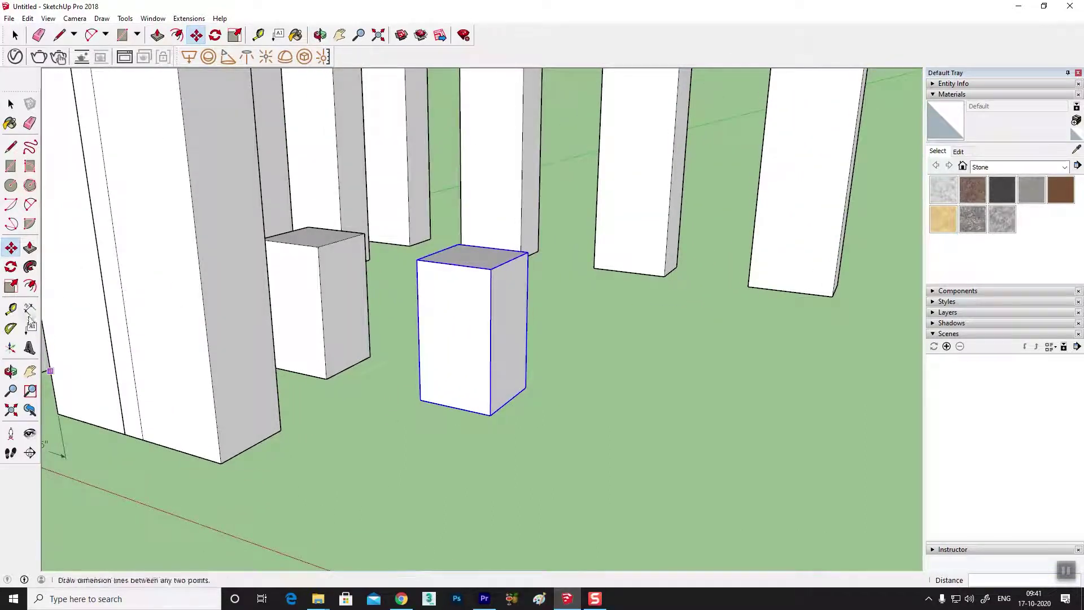
- Dimension the 2' 6" gap between the two boxes
left_click(29, 308)
left_click(327, 379)
left_click(420, 401)
left_click(391, 430)
mouse_move(439, 455)
middle_mouse_down()
mouse_move(368, 368)
mouse_move(389, 377)
middle_mouse_up()
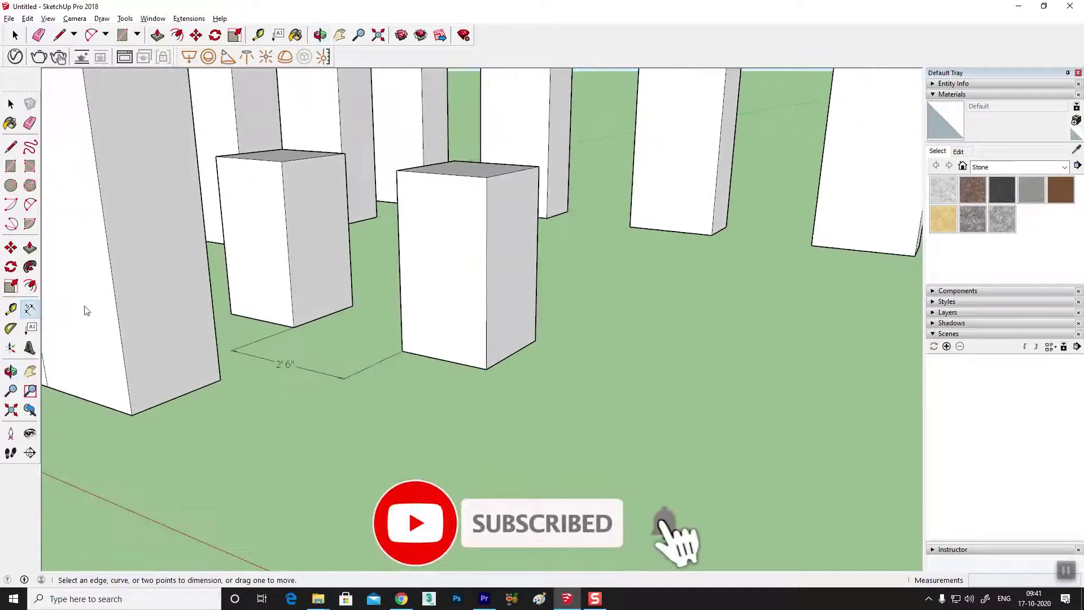
left_click(11, 248)
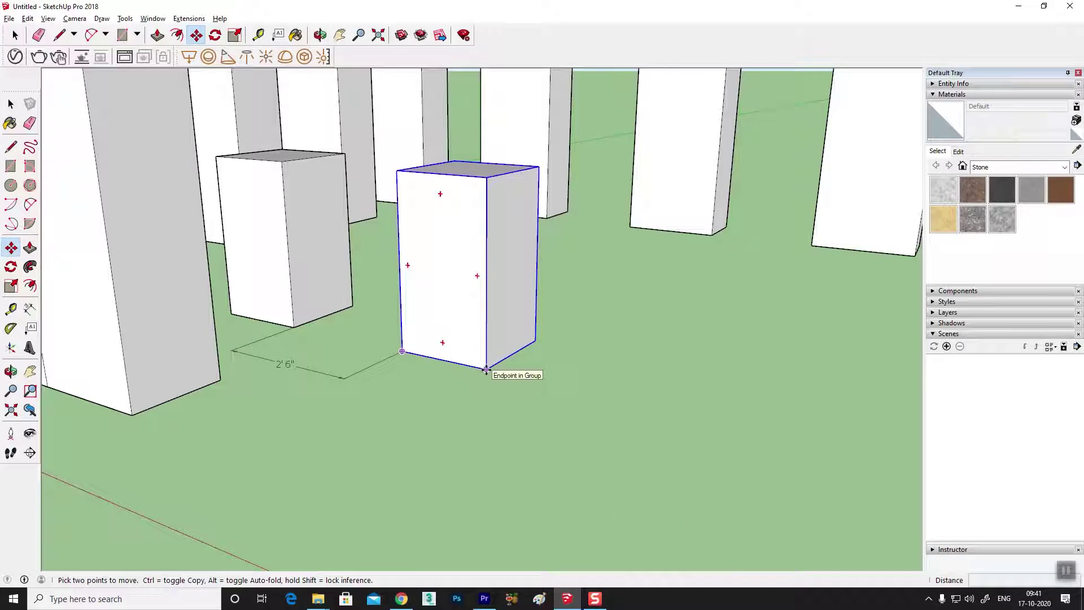
- Copy the second box 30 along and dimension the 10" gap
left_click(486, 370)
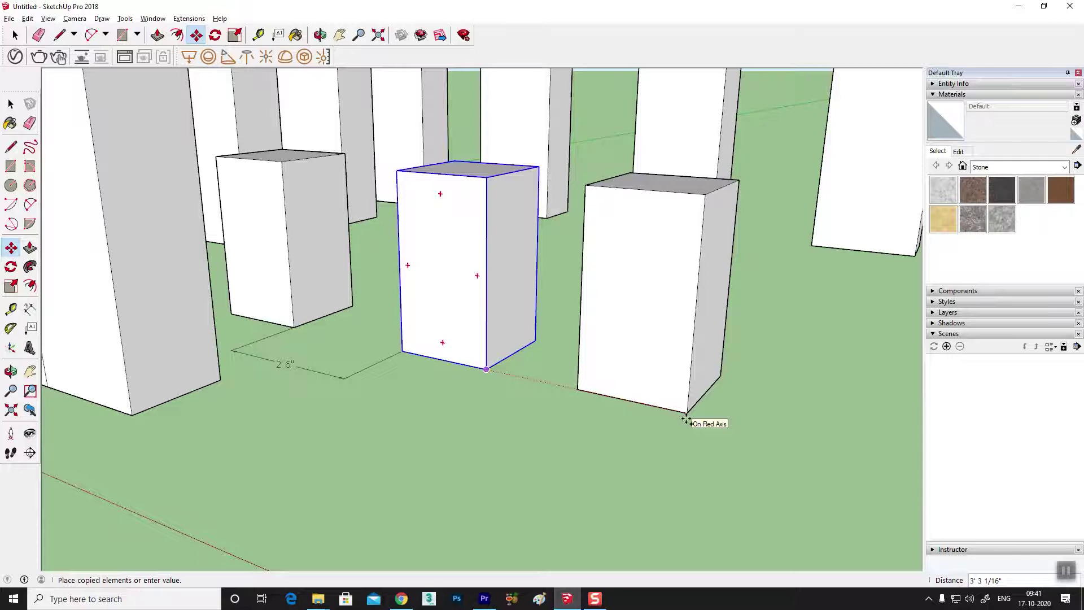
key("Return")
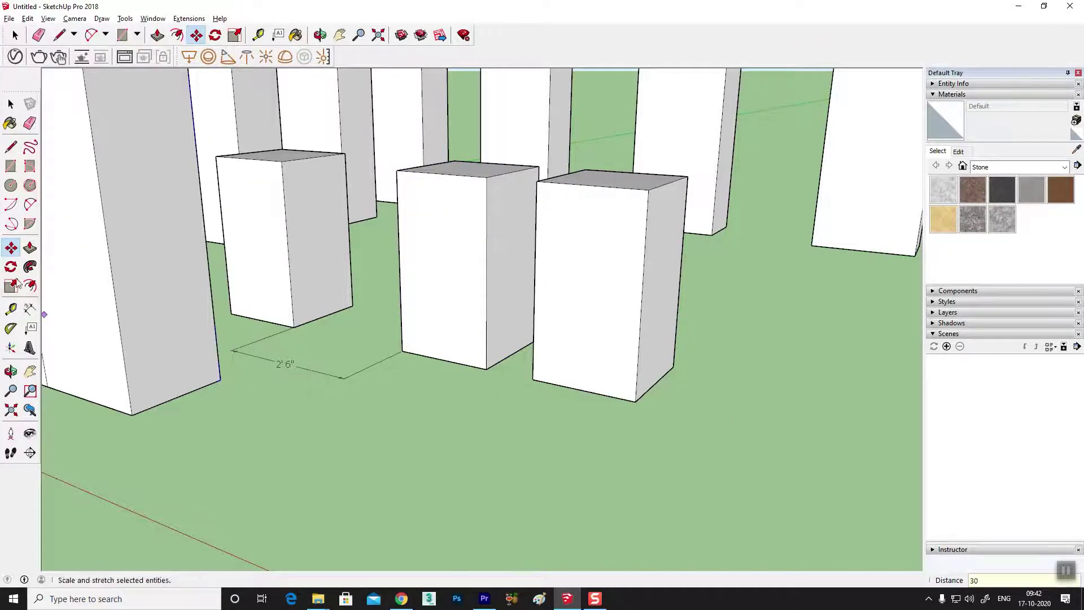
left_click(30, 308)
left_click(486, 370)
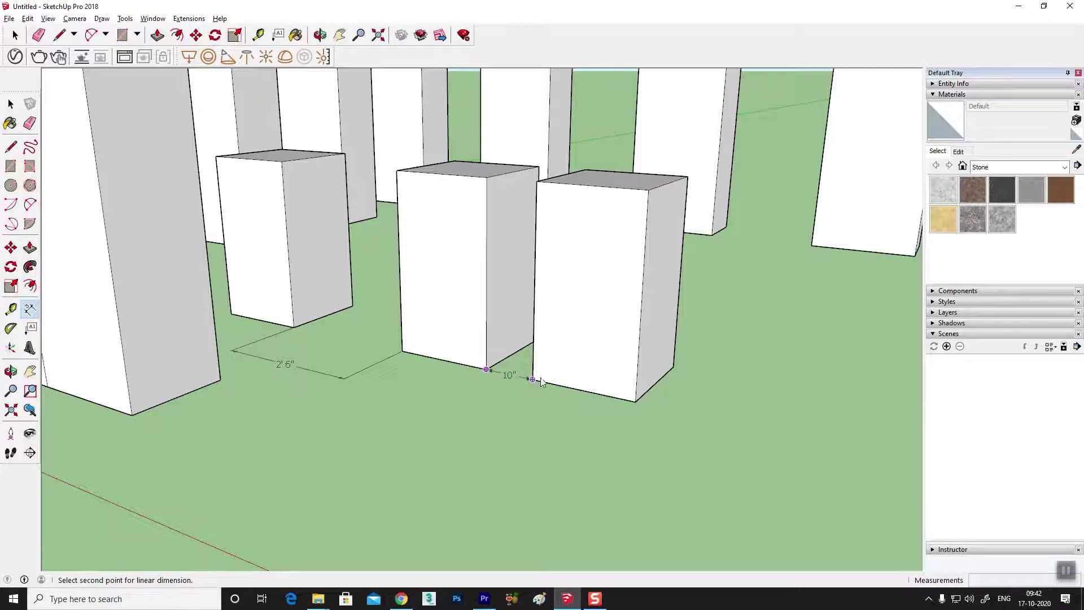
left_click(489, 415)
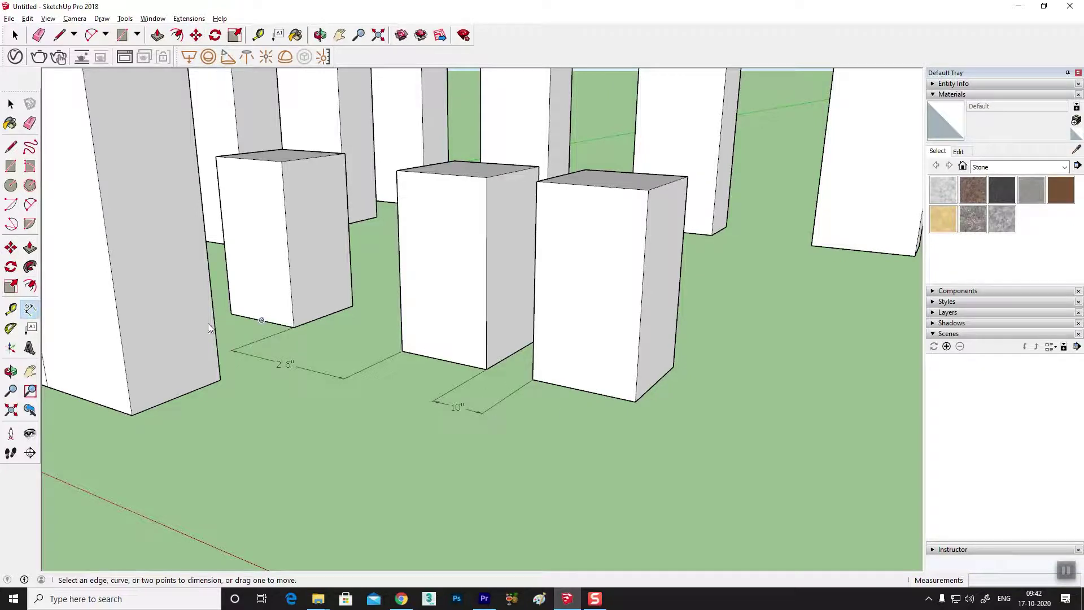
left_click(10, 103)
mouse_move(564, 502)
middle_mouse_down()
mouse_move(532, 503)
mouse_move(527, 491)
mouse_move(522, 355)
middle_mouse_up()
- Copy the third box 50 along and dimension the 2' 6" gap to it
left_click(11, 247)
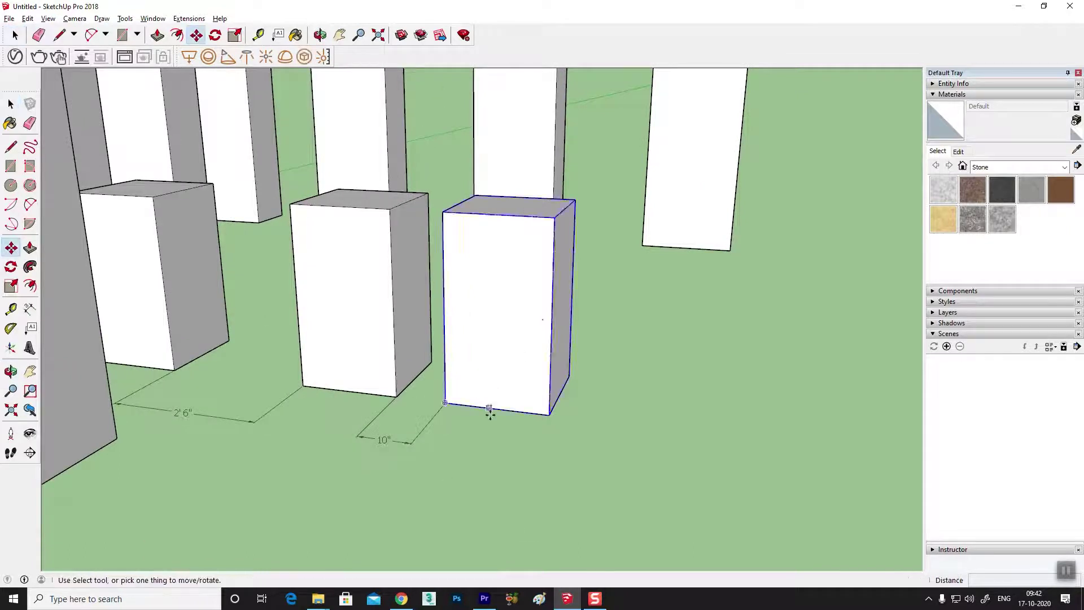
key("ctrl")
left_click(548, 415)
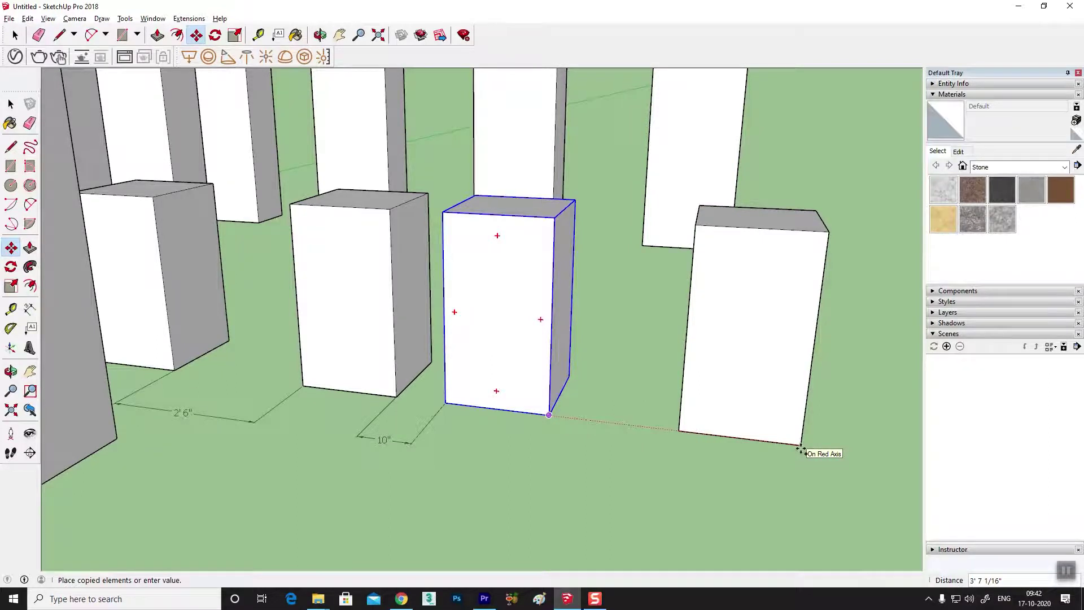
type("0")
key("Return")
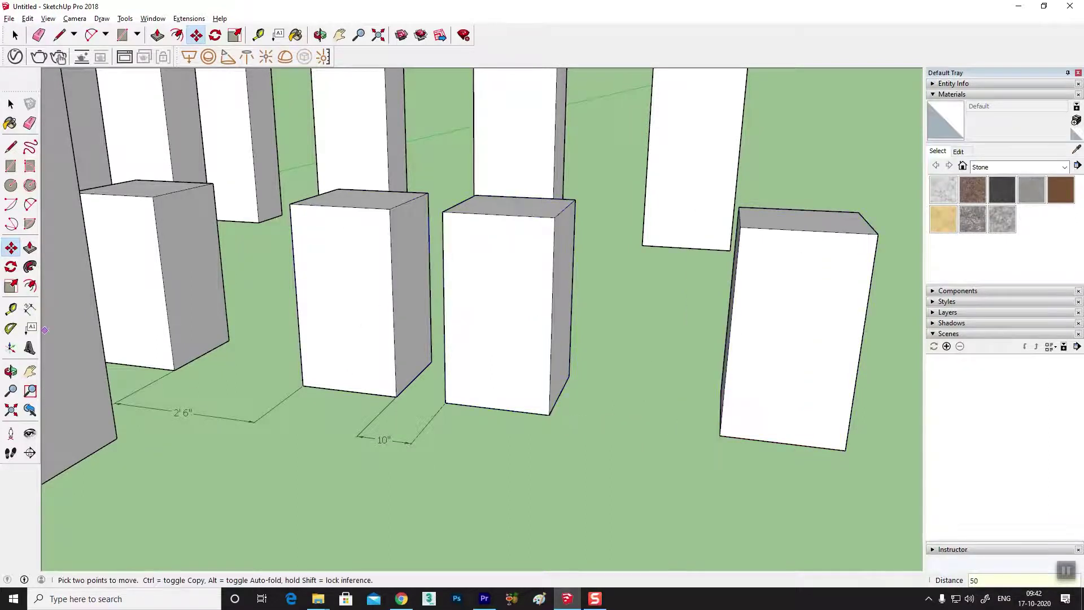
left_click(30, 309)
left_click(549, 416)
left_click(720, 434)
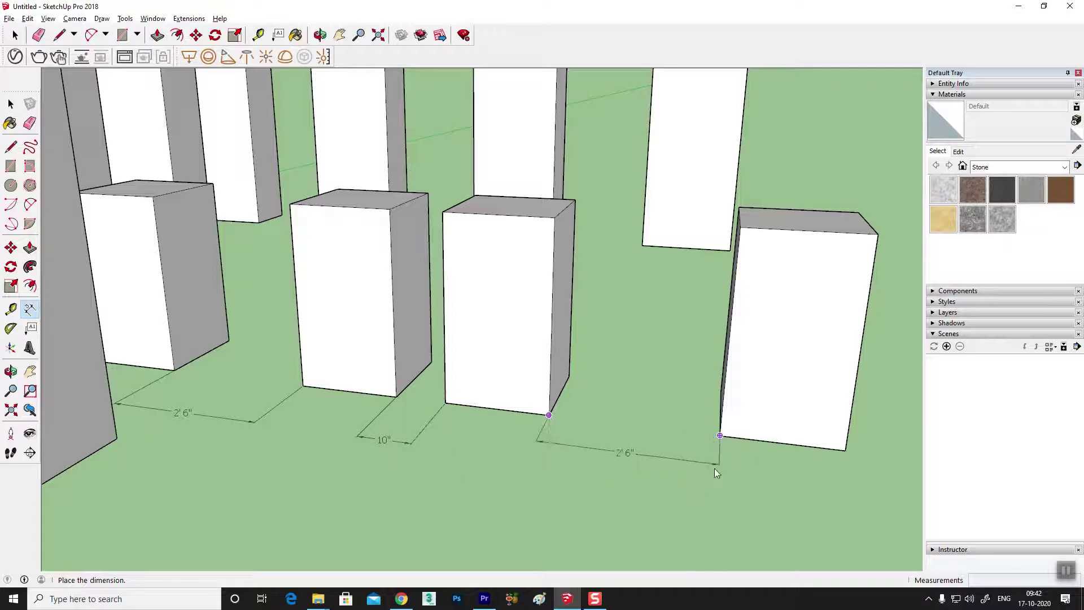
middle_click_drag(689, 478, 503, 369)
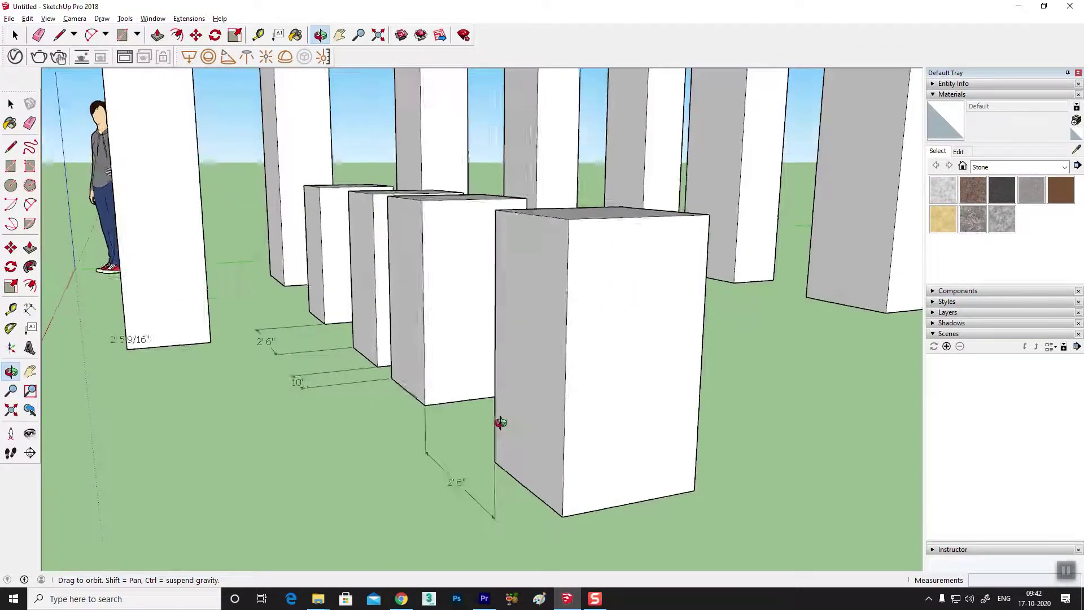
left_click_drag(504, 368, 618, 418)
mouse_move(543, 363)
middle_mouse_down()
mouse_move(581, 339)
mouse_move(527, 435)
mouse_move(484, 334)
mouse_move(502, 314)
mouse_move(520, 339)
mouse_move(453, 389)
mouse_move(520, 363)
mouse_move(476, 397)
mouse_move(501, 356)
mouse_move(435, 398)
mouse_move(477, 377)
middle_mouse_up()
scroll(520, 339, "up", 3)
scroll(453, 389, "down", 2)
scroll(520, 363, "down", 1)
scroll(434, 398, "down", 2)
scroll(408, 424, "up", 3)
mouse_move(409, 425)
middle_mouse_down()
mouse_move(380, 372)
mouse_move(503, 375)
mouse_move(605, 332)
mouse_move(577, 361)
middle_mouse_up()
scroll(606, 332, "down", 3)
scroll(586, 325, "up", 1)
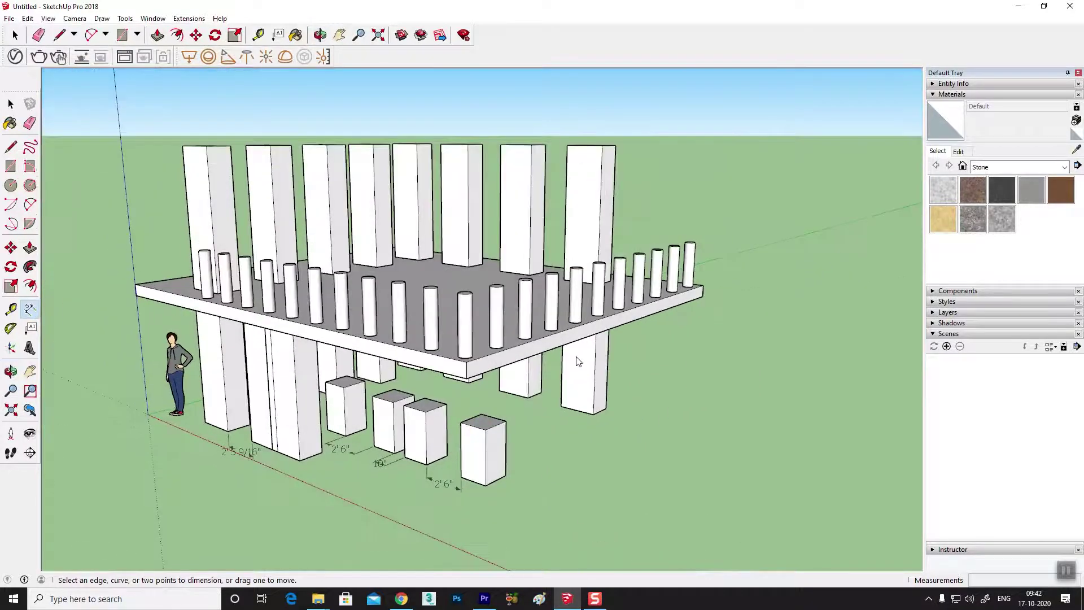